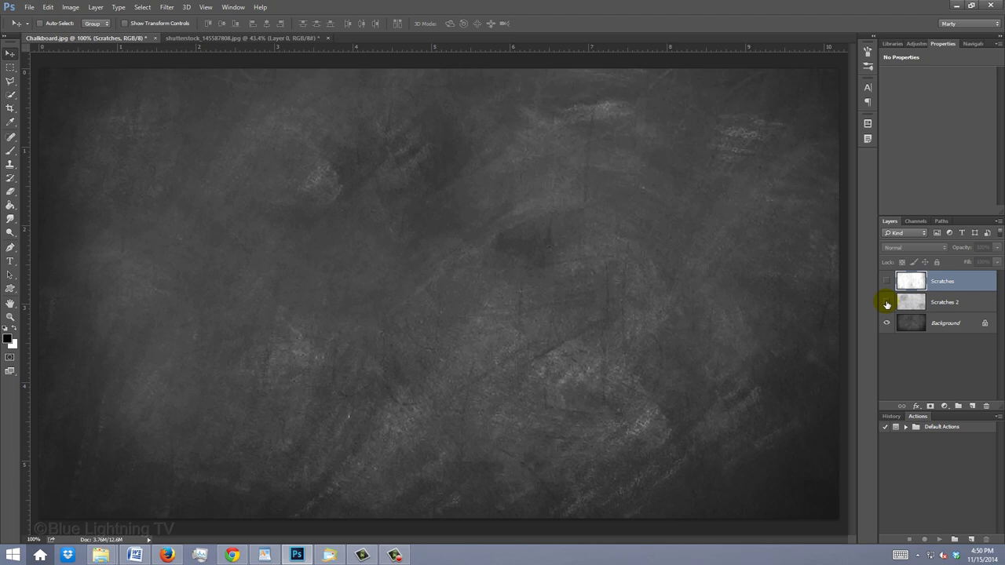
Make the Scratches 2 and Scratches texture layers visible over the chalkboard.
left_click(887, 303)
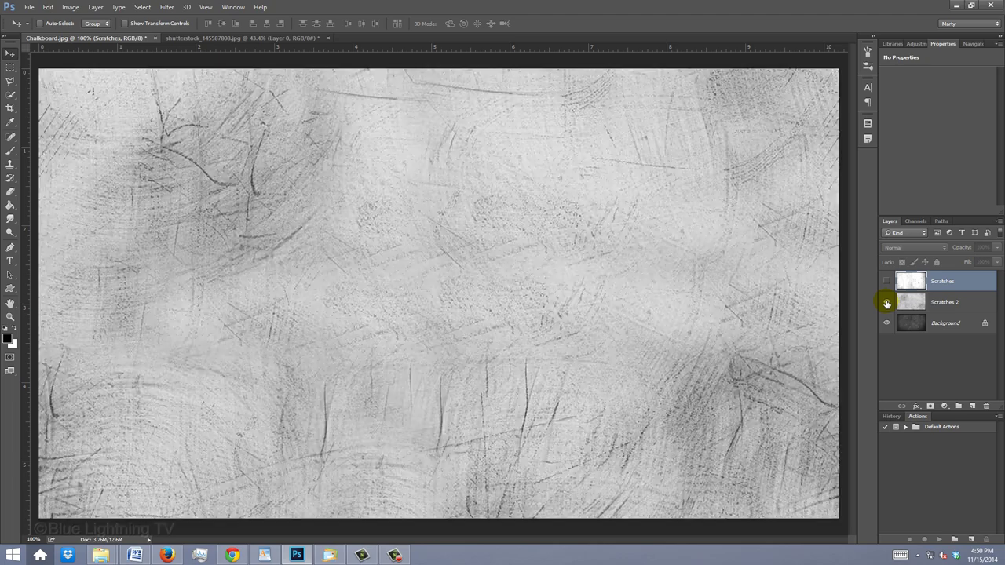
left_click(887, 281)
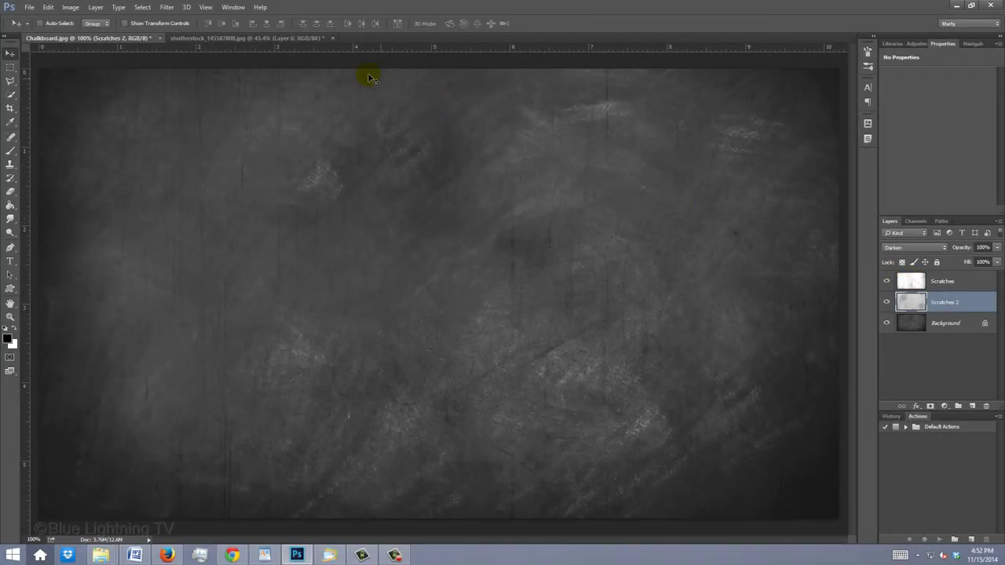
In the shutterstock portrait, brush a Quick Selection over the woman from hair to body.
left_click(279, 39)
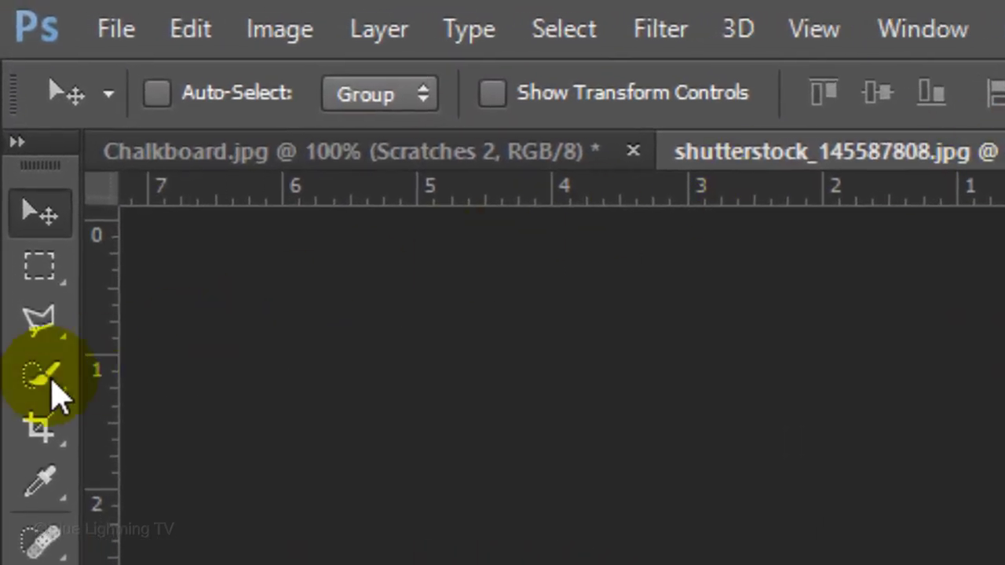
left_click(53, 385)
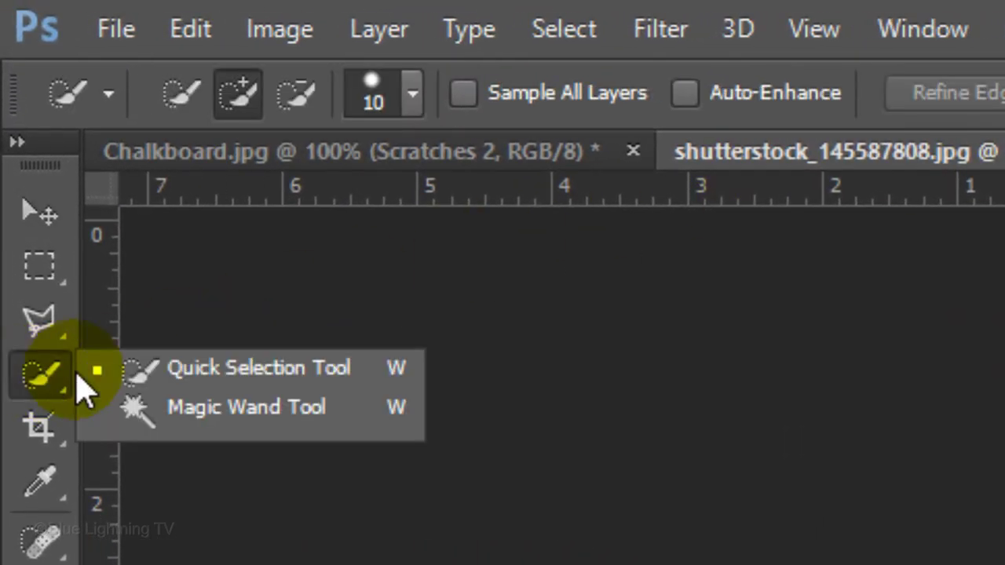
left_click(206, 375)
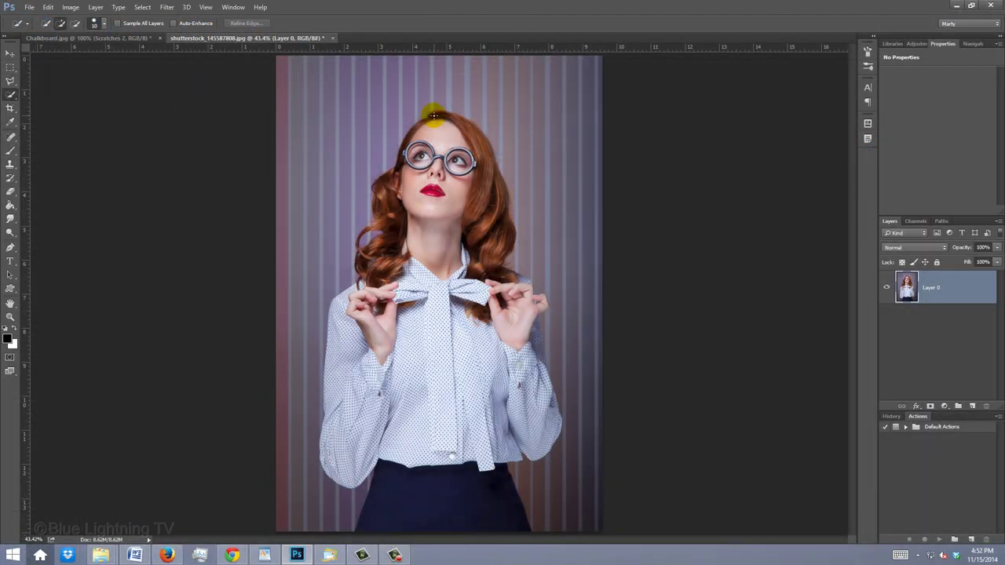
mouse_move(429, 118)
left_mouse_down()
mouse_move(416, 155)
mouse_move(379, 184)
mouse_move(525, 278)
mouse_move(491, 361)
mouse_move(337, 413)
mouse_move(410, 513)
left_mouse_up()
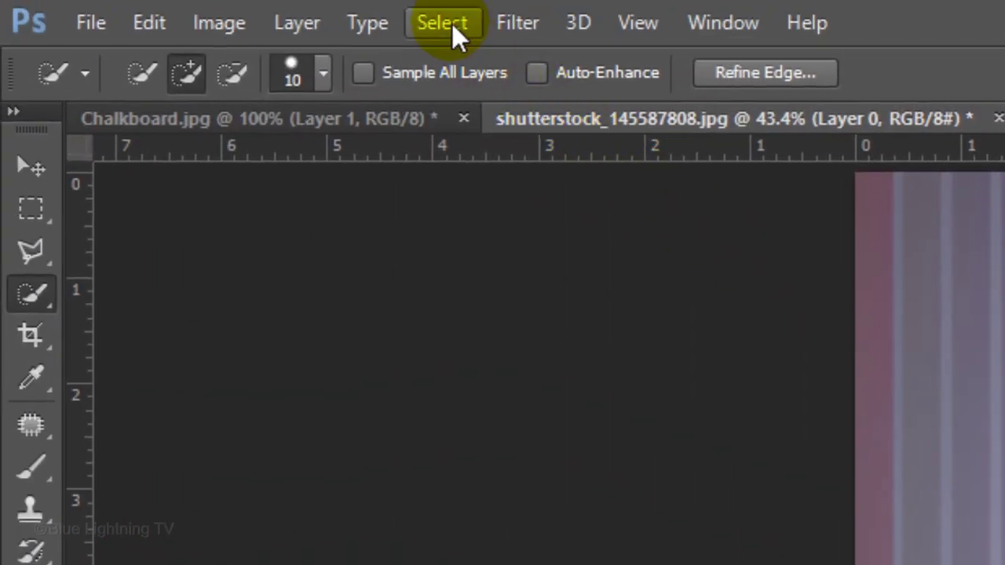
Refine the selection's edge with Smart Radius, painting over the woman's hair outline.
left_click(452, 22)
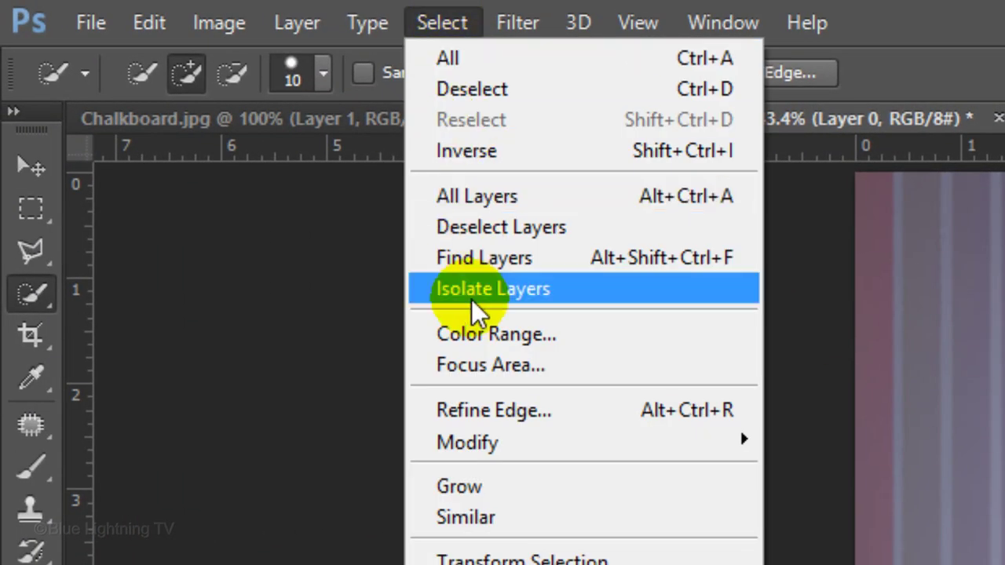
left_click(472, 412)
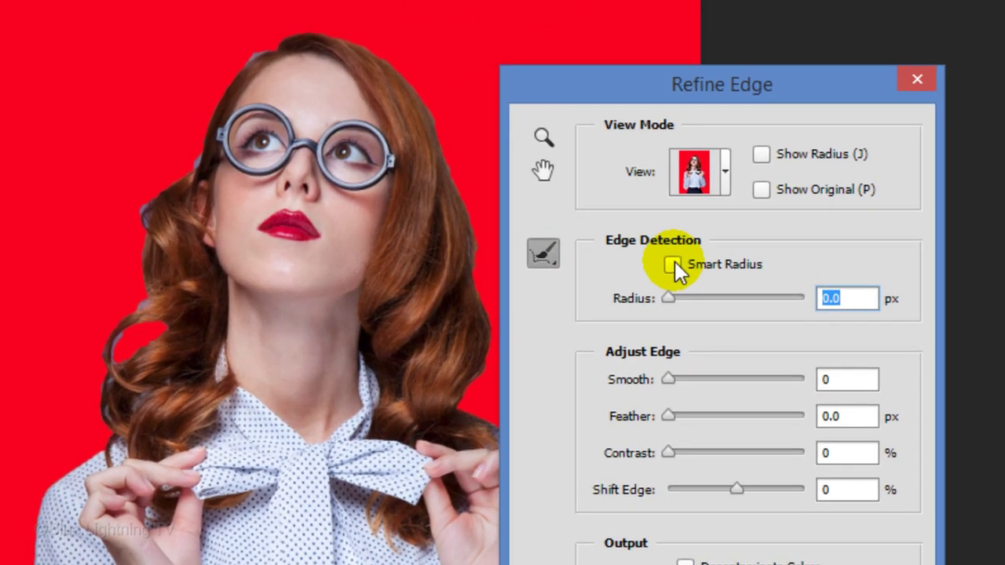
left_click(714, 160)
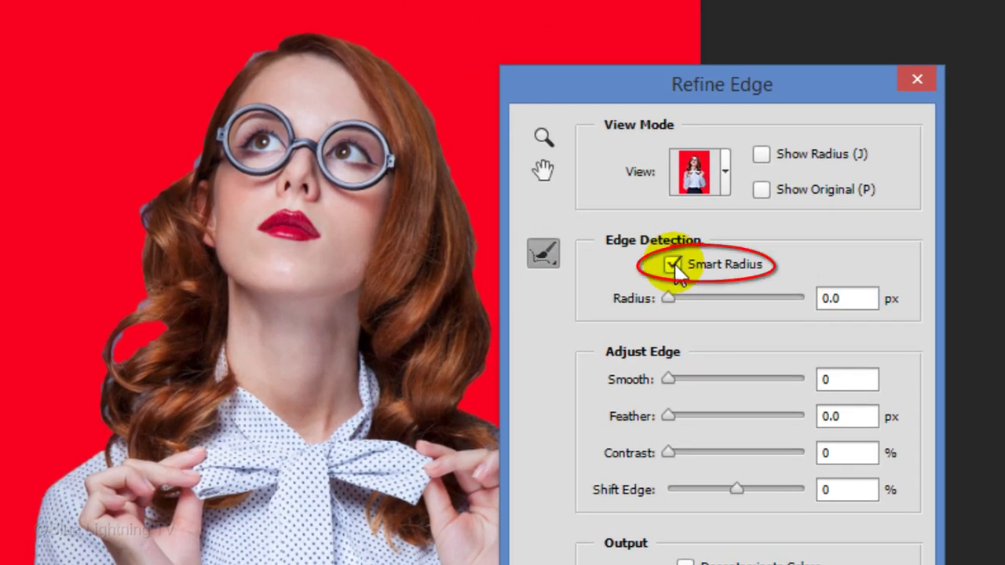
left_click_drag(185, 130, 142, 210)
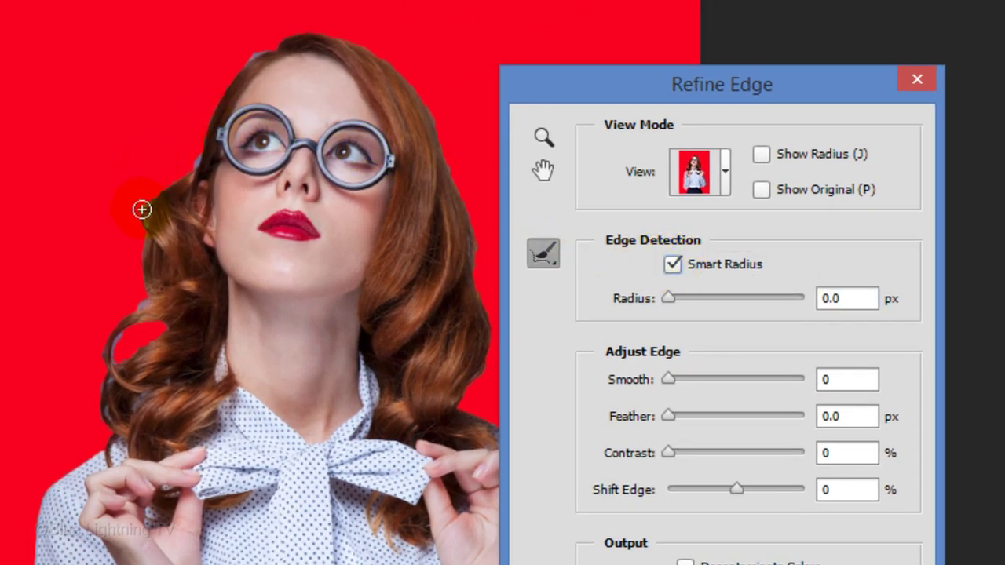
key("bracketleft")
key("bracketright")
mouse_move(142, 210)
left_mouse_down()
mouse_move(139, 281)
mouse_move(106, 399)
mouse_move(165, 209)
mouse_move(207, 115)
mouse_move(328, 47)
mouse_move(425, 142)
mouse_move(463, 293)
mouse_move(464, 393)
mouse_move(461, 194)
mouse_move(440, 101)
left_mouse_up()
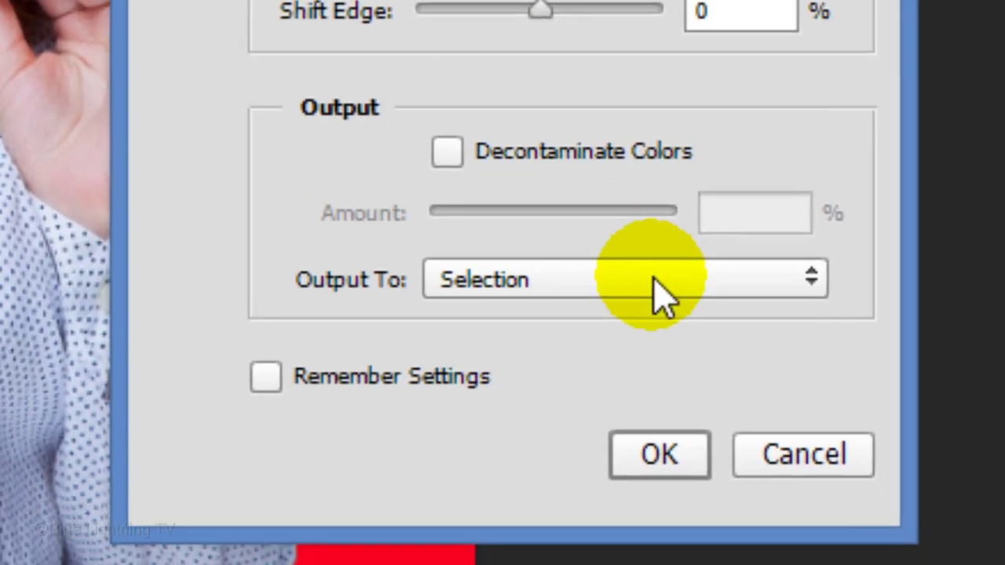
Output the refined selection as a Layer Mask on Layer 0.
left_click(727, 460)
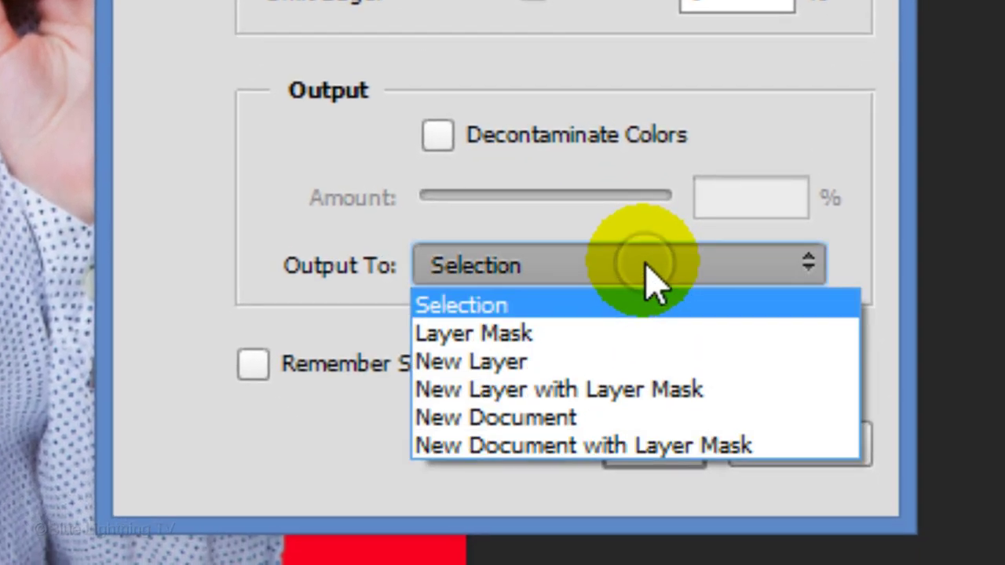
left_click(628, 345)
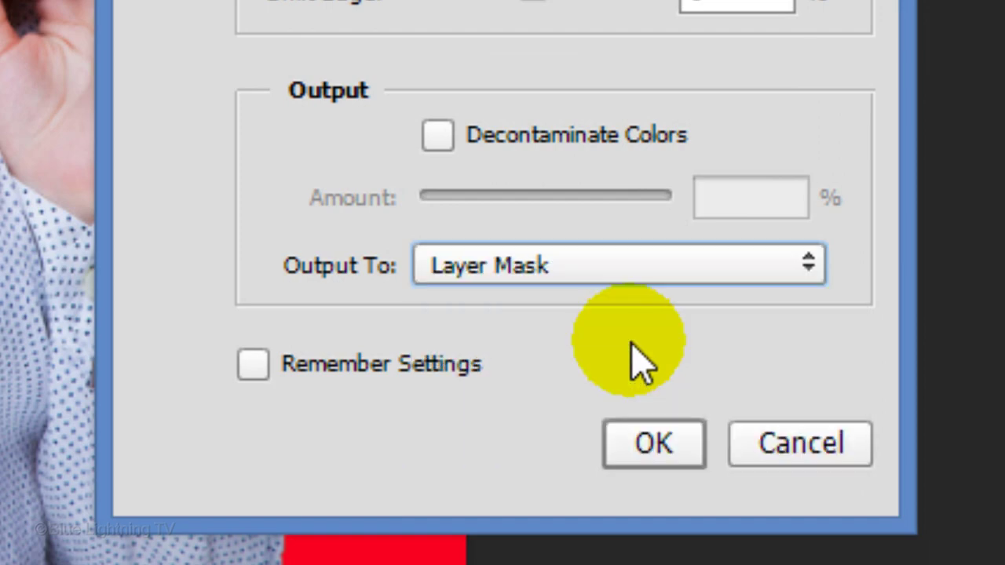
left_click(650, 445)
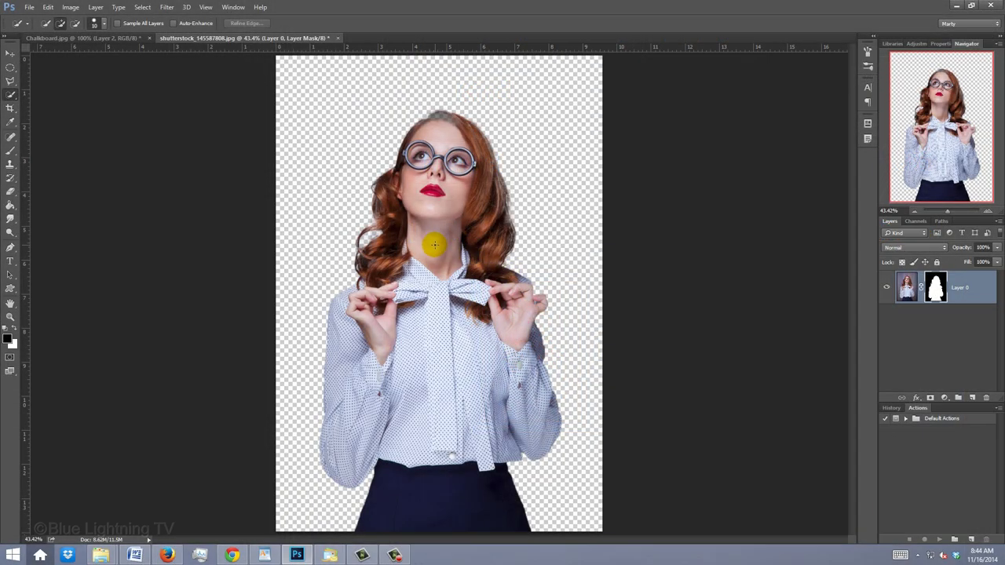
Move the masked woman into the Chalkboard document as a new layer.
key("v")
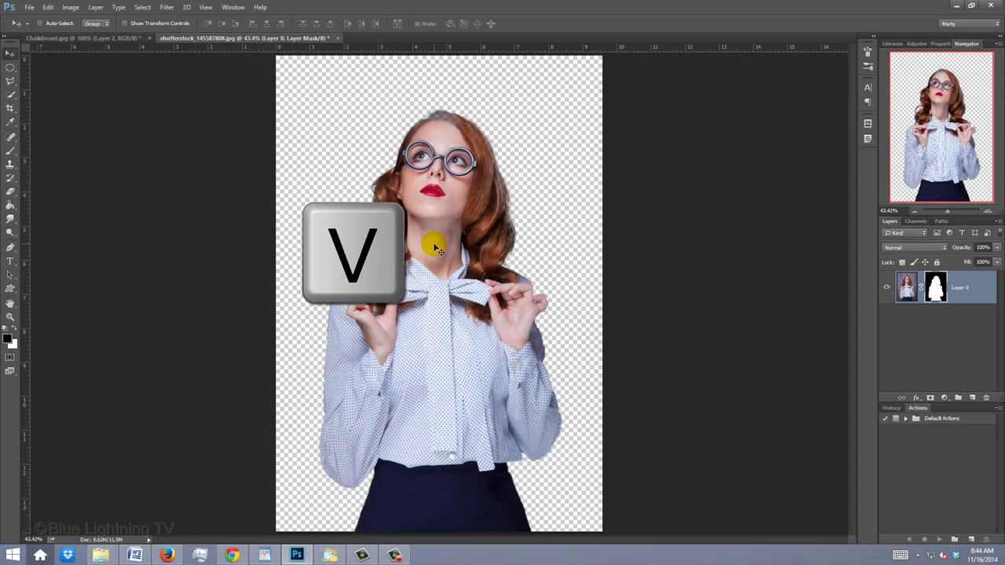
mouse_move(436, 248)
left_mouse_down()
mouse_move(220, 119)
mouse_move(139, 39)
left_mouse_up()
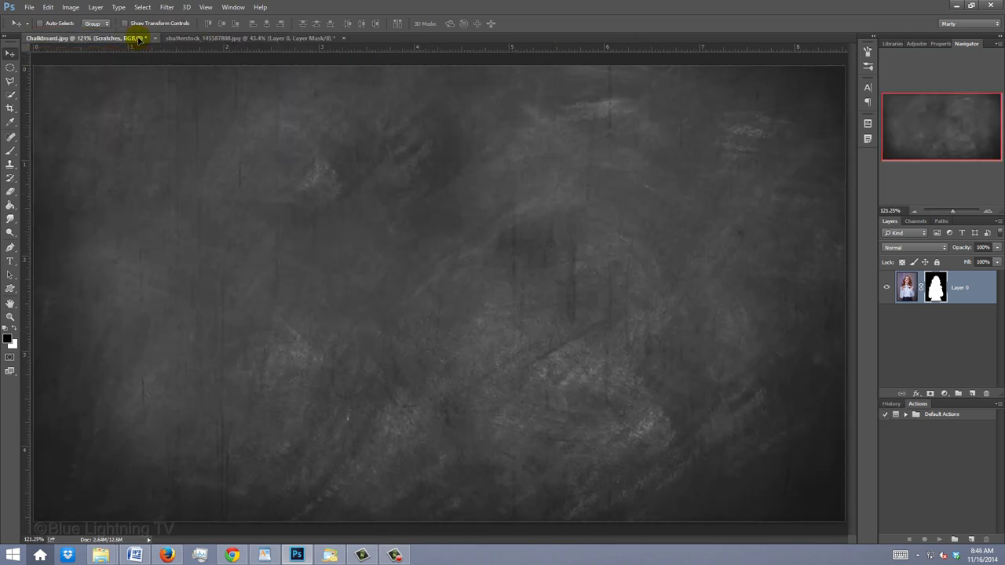
left_click_drag(140, 39, 426, 354)
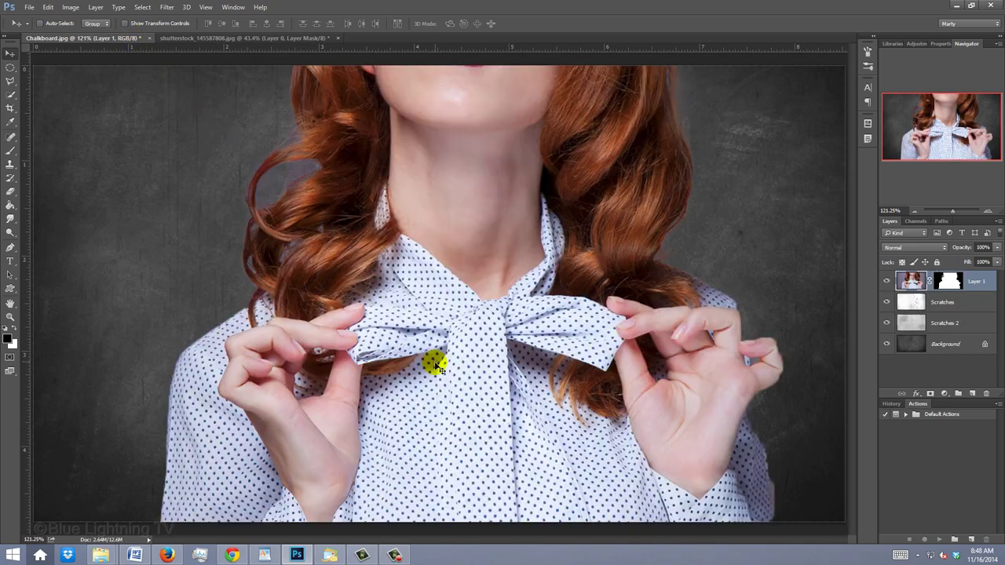
left_click_drag(482, 150, 410, 396)
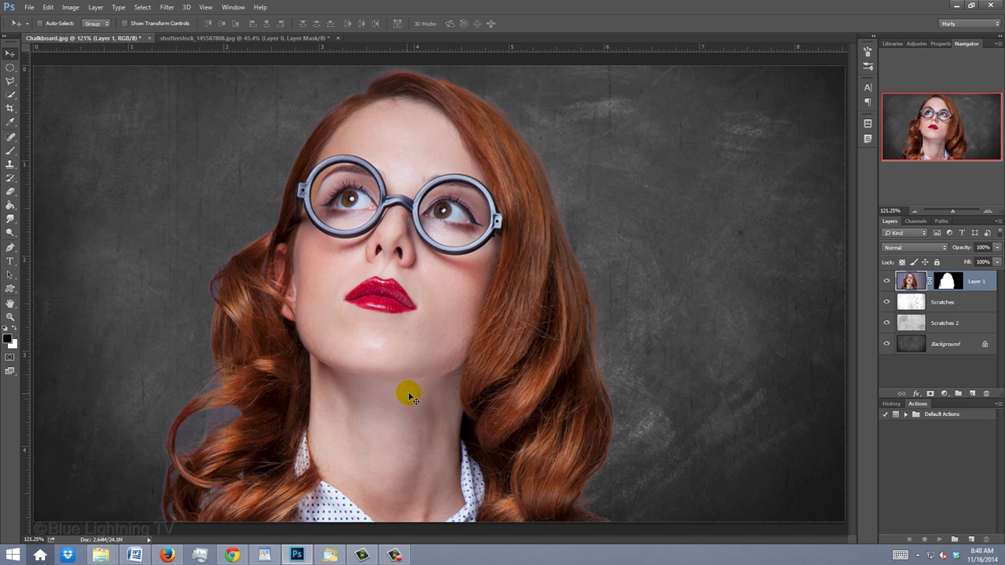
Scale the woman down proportionally from the centre and nudge her into place.
key("ctrl+t")
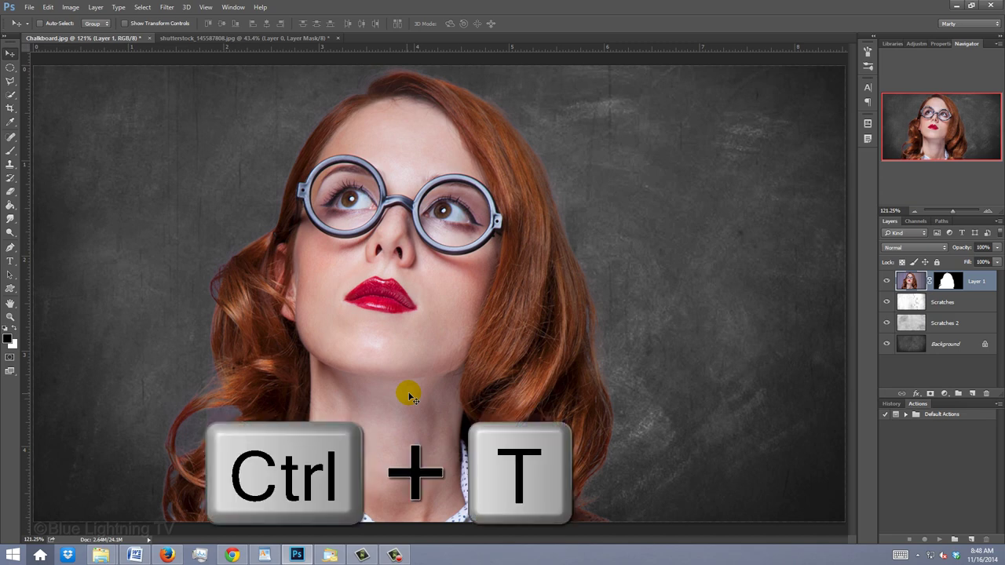
key("ctrl+0")
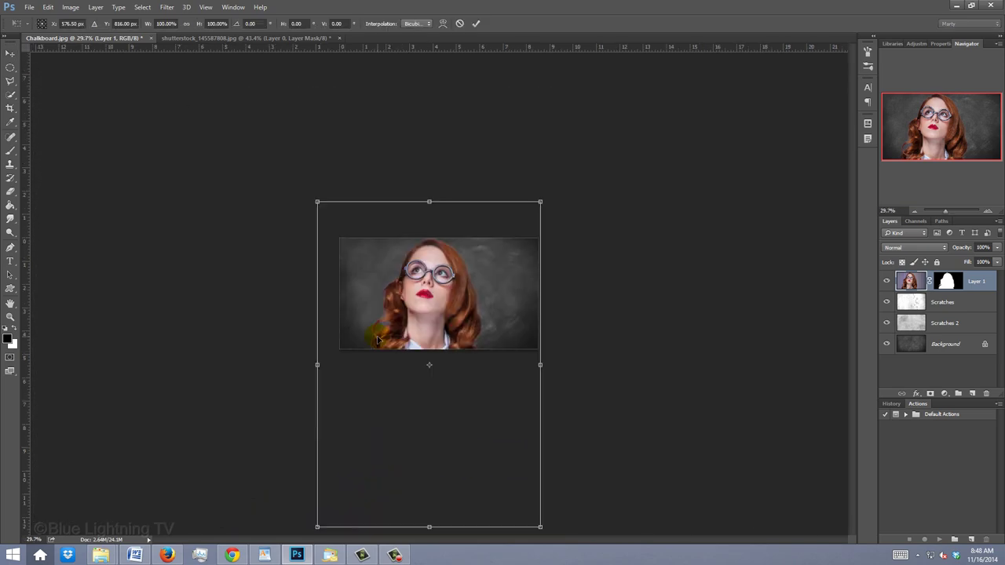
key("alt+shift")
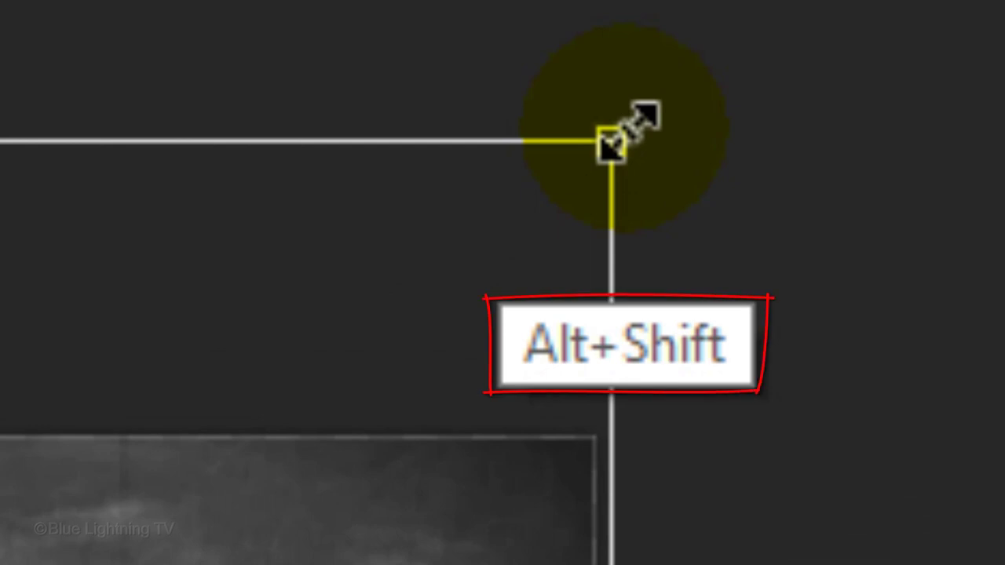
left_click_drag(624, 168, 566, 184)
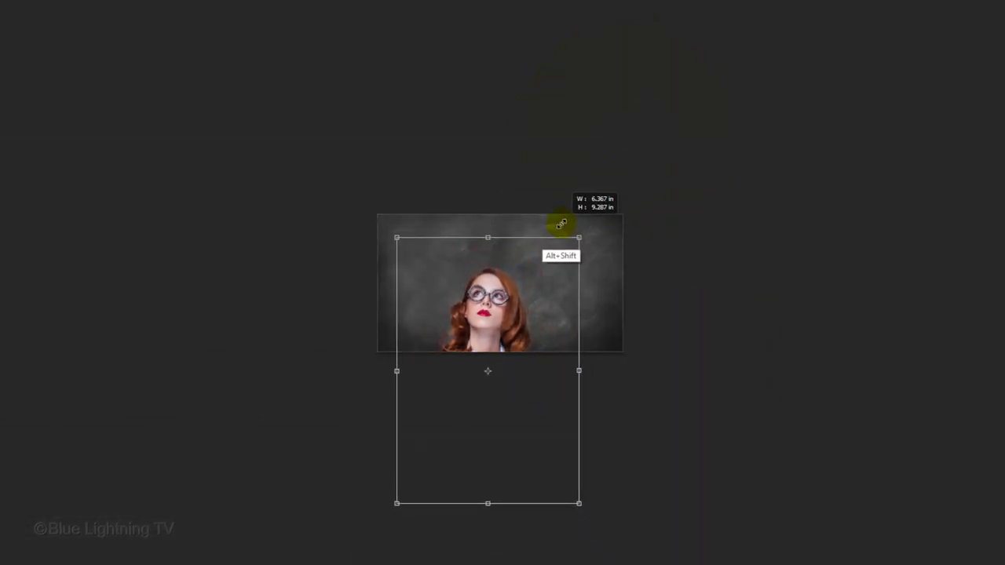
mouse_move(527, 227)
left_mouse_down()
mouse_move(511, 235)
mouse_move(521, 229)
left_mouse_up()
key("Return")
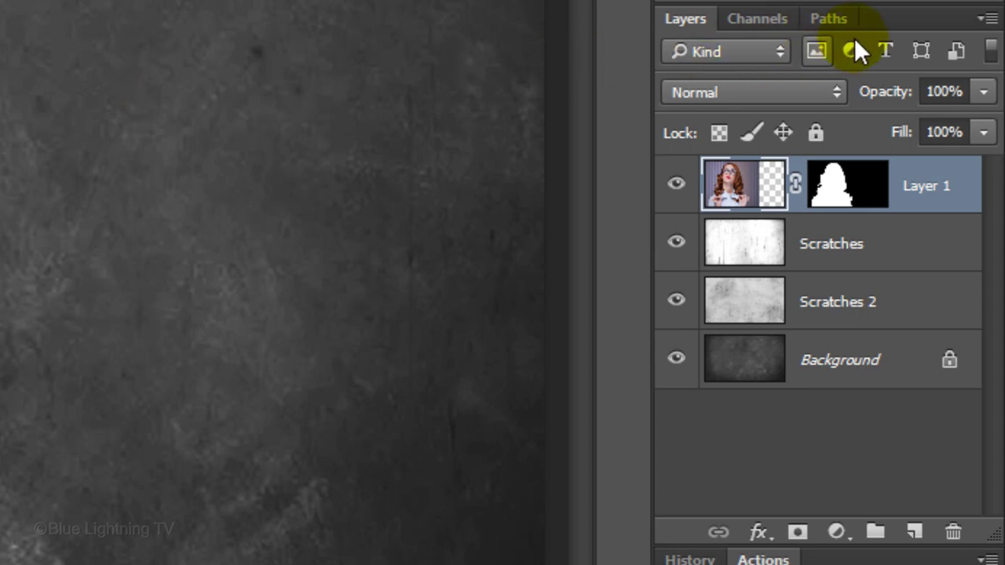
Make Layer 1 a smart object and desaturate it with a -100 Hue/Saturation adjustment.
left_click(985, 20)
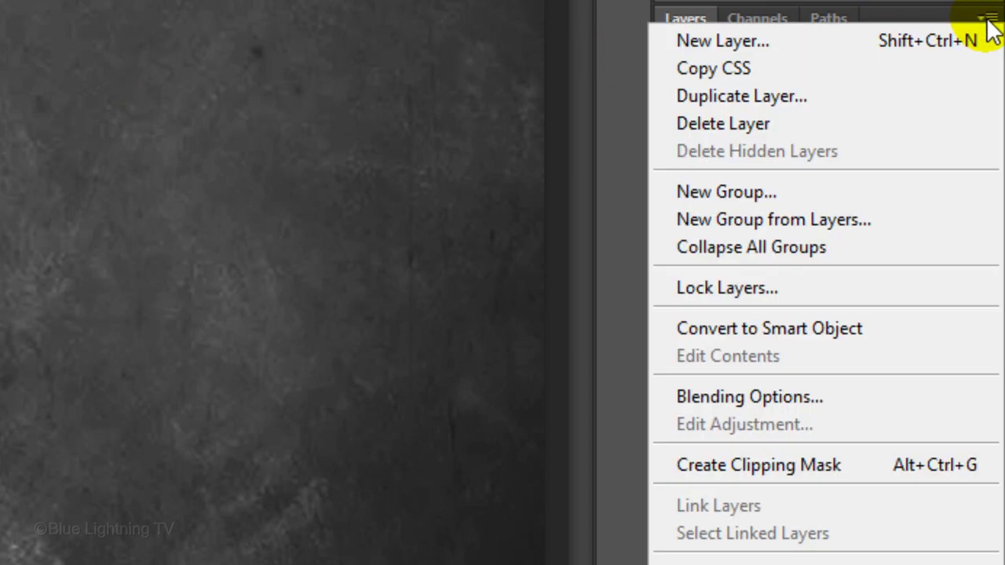
left_click(929, 327)
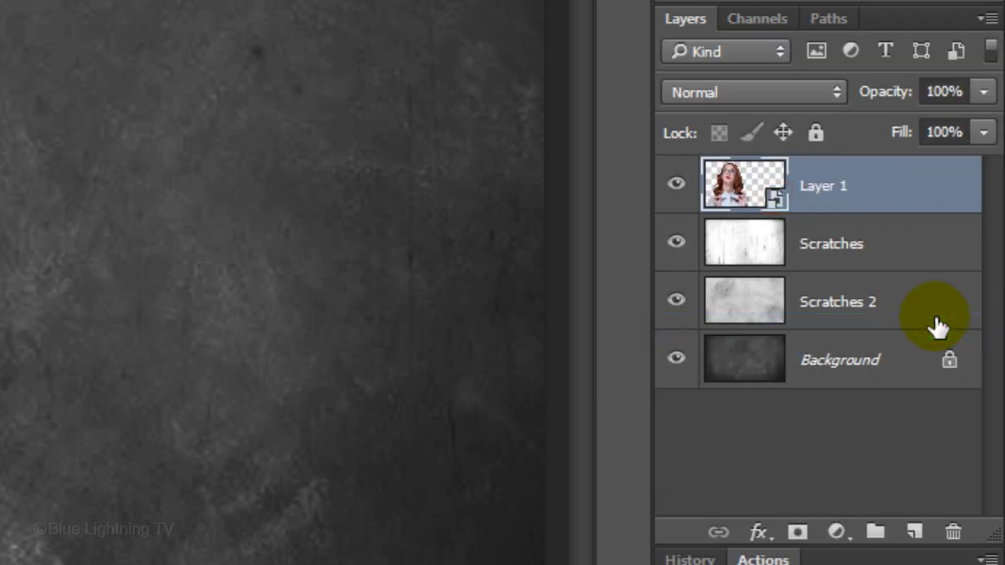
left_click(837, 532)
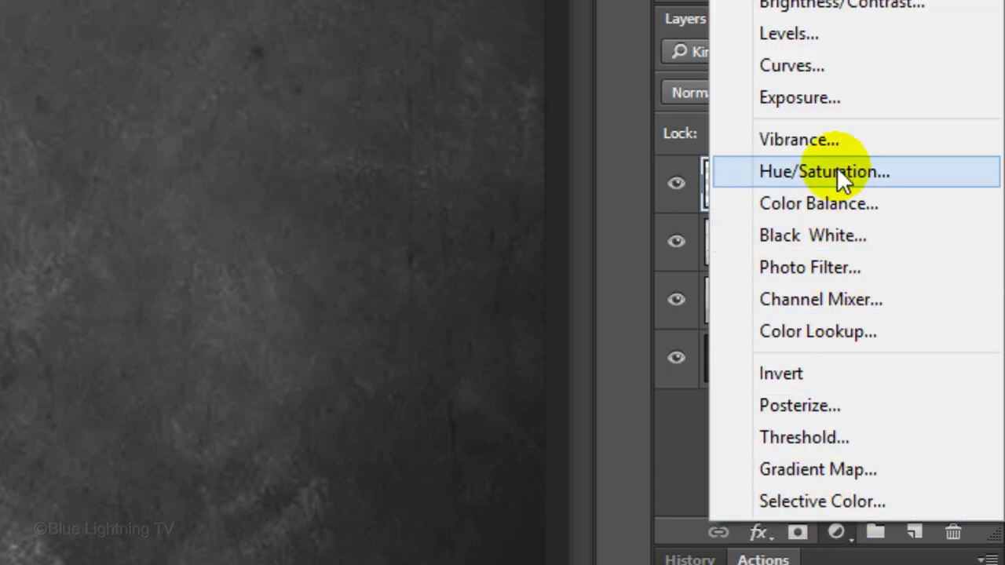
left_click(837, 171)
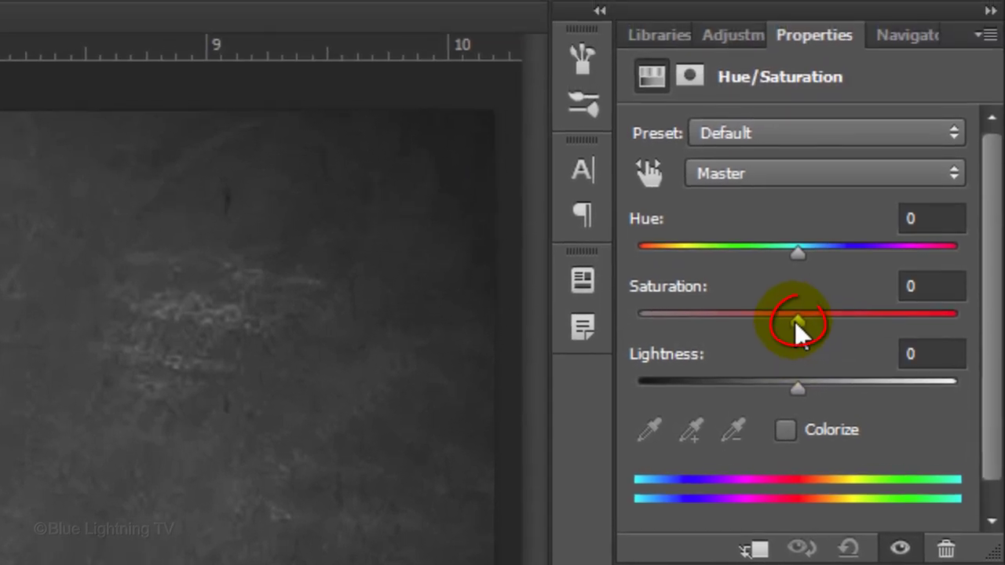
left_click_drag(797, 324, 464, 314)
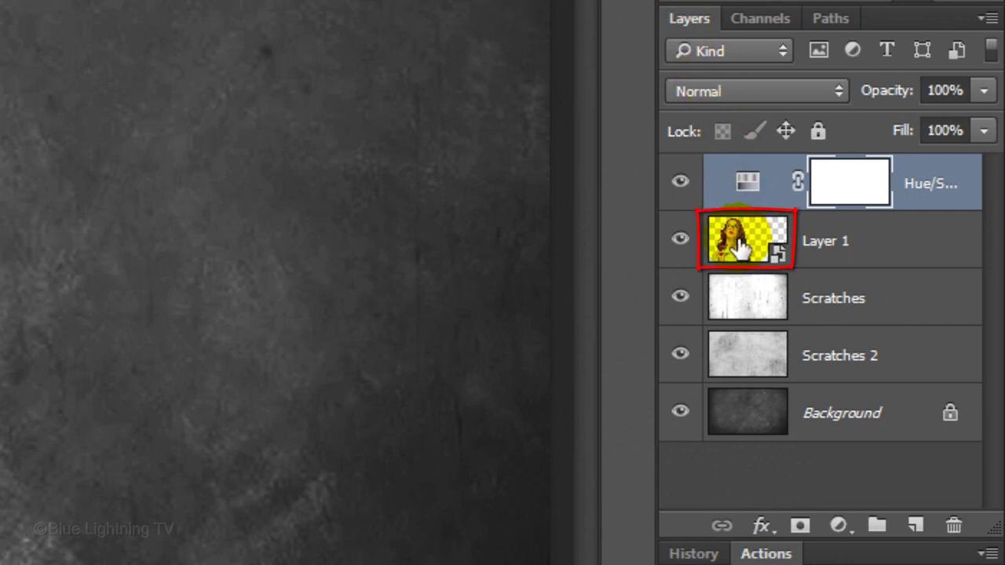
left_click(742, 244)
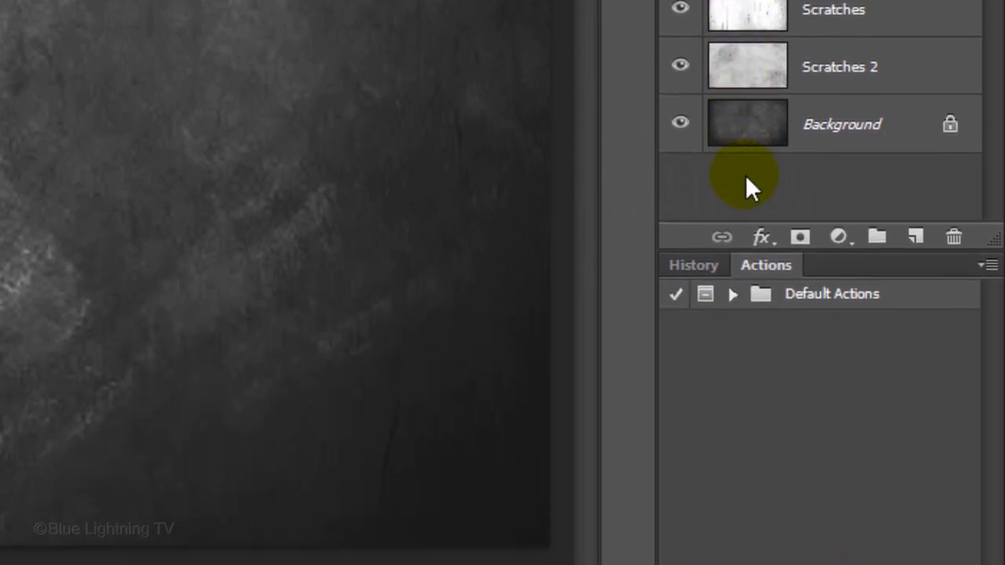
Give Layer 1 a drop shadow: 40% opacity, 138° without global light, distance 180, size 18.
left_click(761, 237)
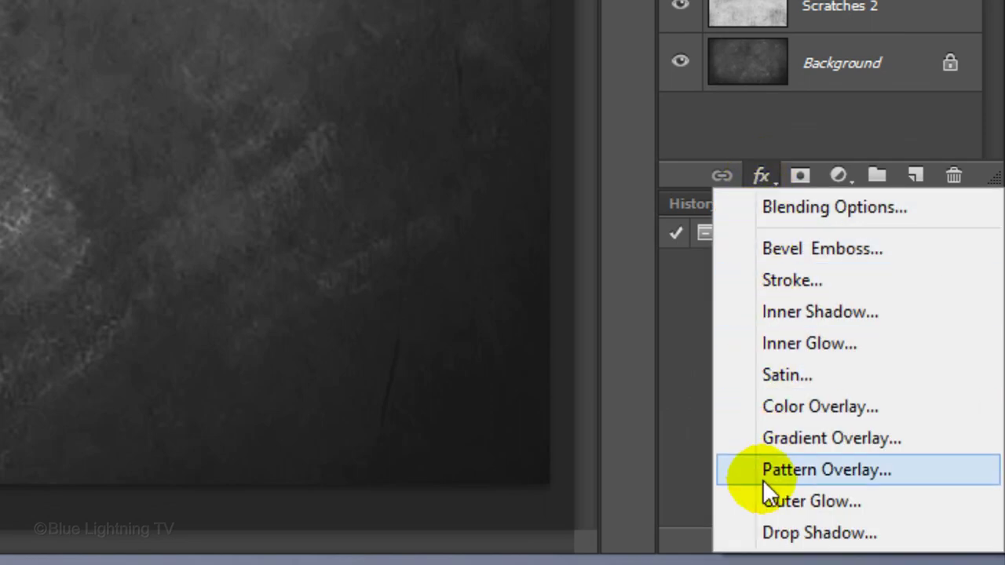
left_click(774, 532)
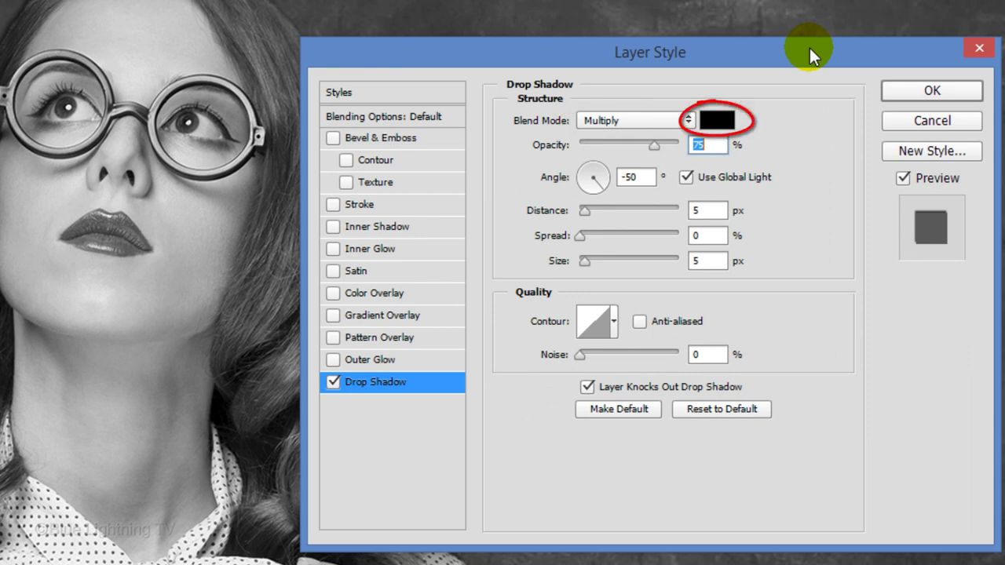
left_click(717, 145)
double_click(717, 145)
type("40")
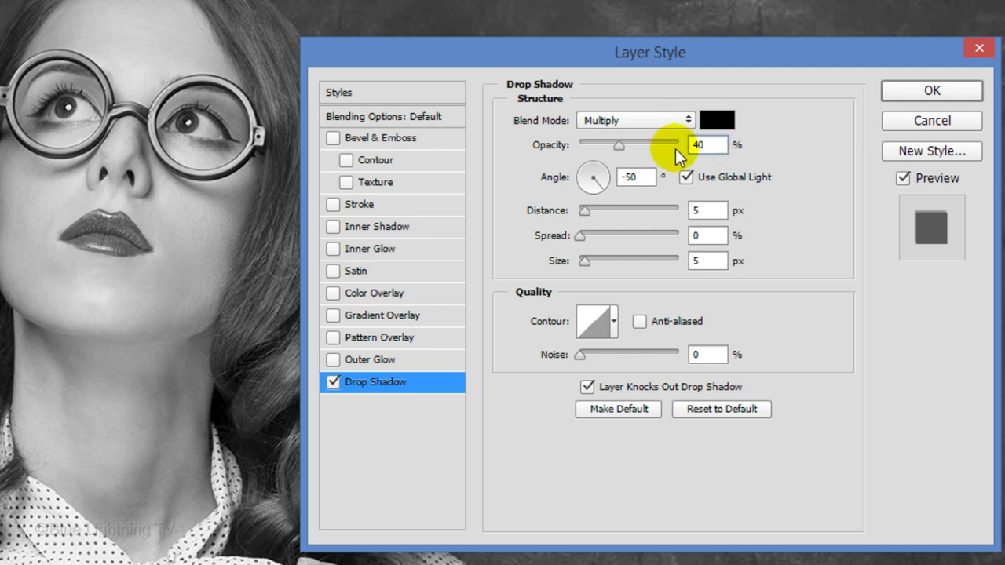
left_click(687, 178)
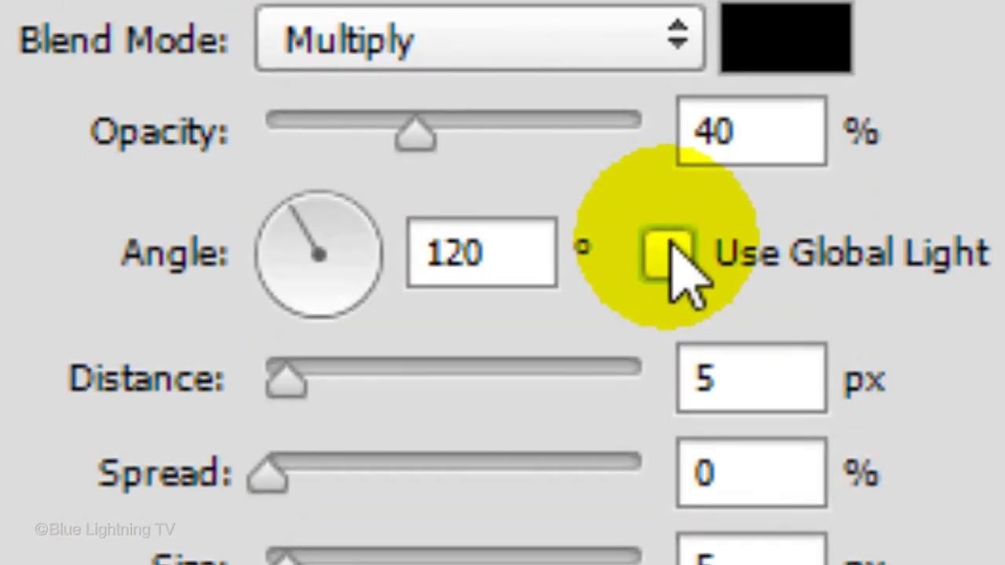
left_click(670, 244)
mouse_move(292, 211)
left_mouse_down()
mouse_move(263, 253)
mouse_move(299, 201)
mouse_move(264, 223)
left_mouse_up()
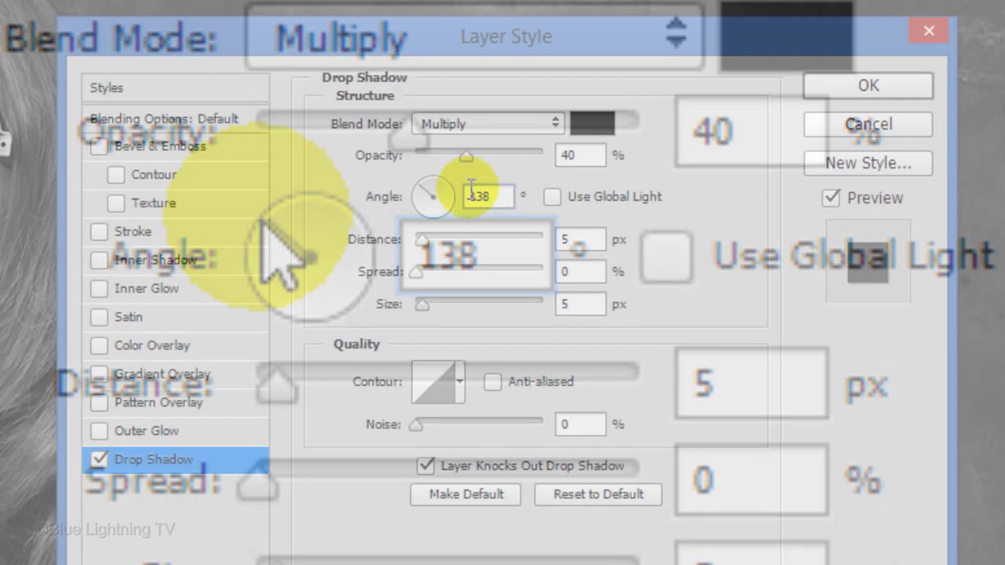
double_click(750, 382)
type("180")
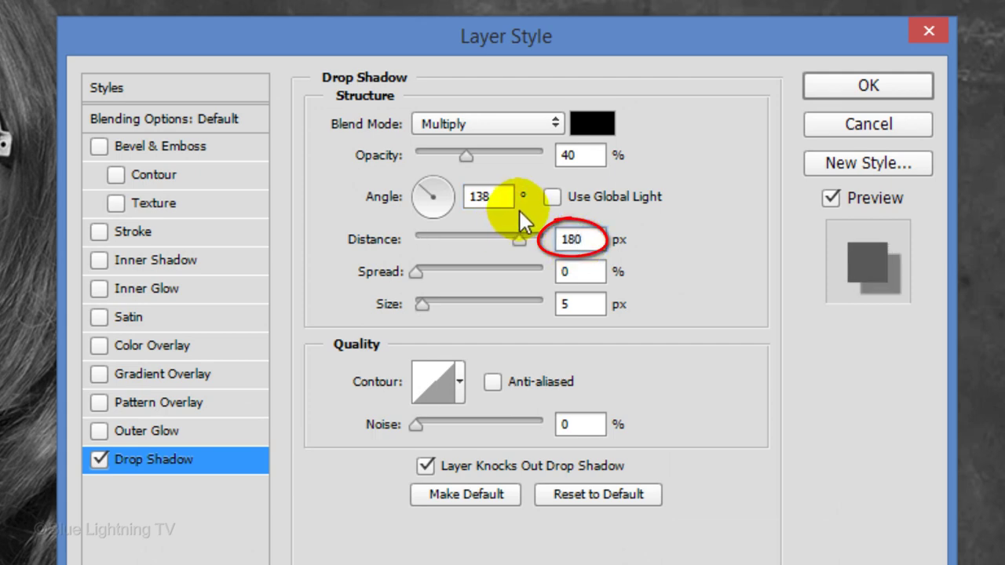
double_click(567, 304)
type("18")
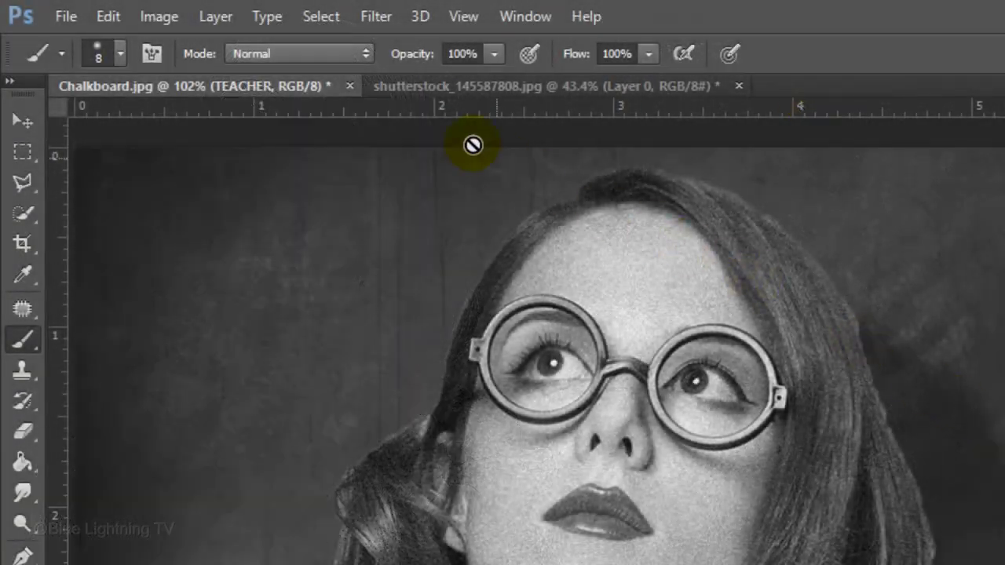
Apply the Add Noise filter to the woman (15% Uniform).
left_click(362, 17)
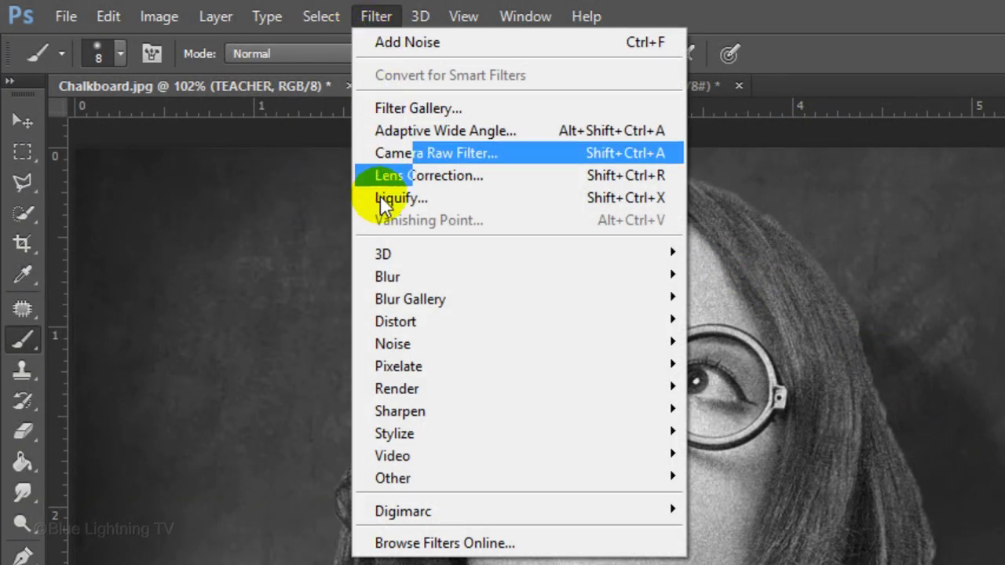
mouse_move(397, 347)
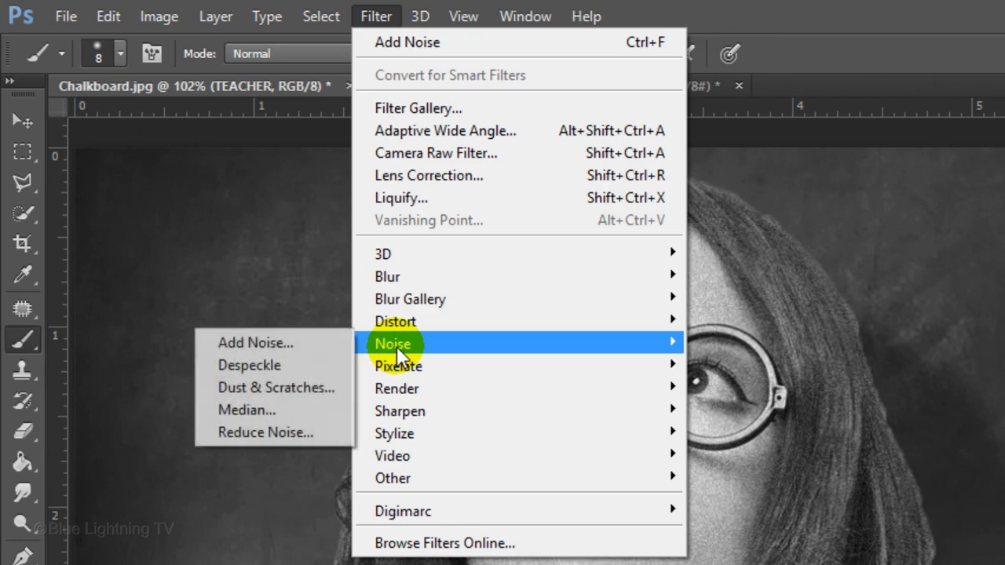
left_click(282, 346)
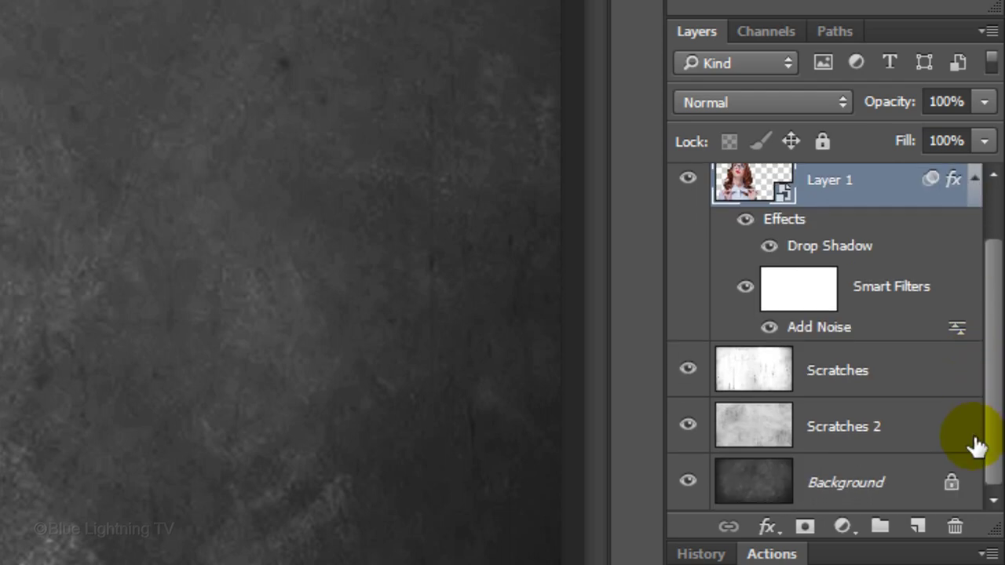
Select the Background layer, choose the Horizontal Type Tool, and show the Character panel.
left_click(763, 485)
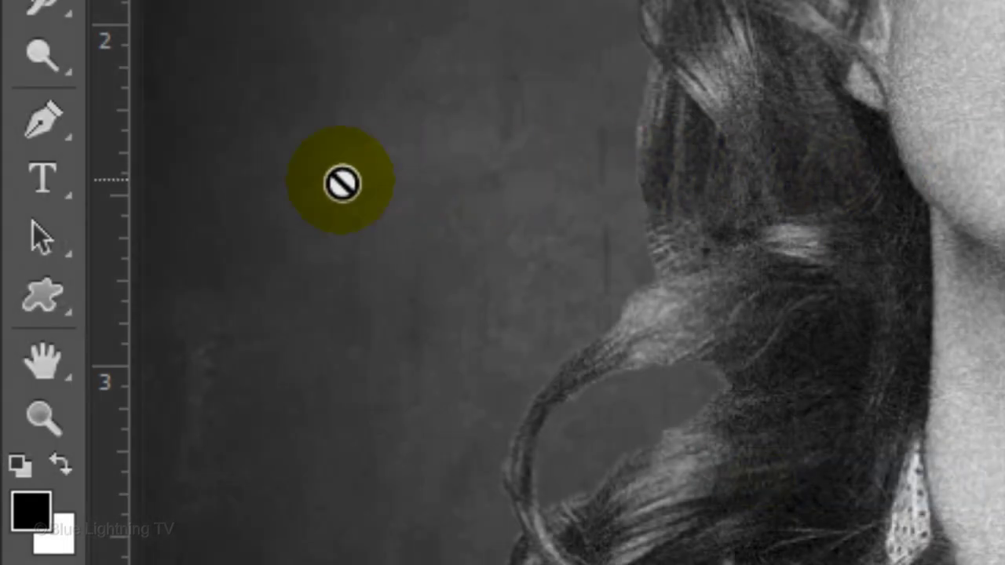
left_click(43, 179)
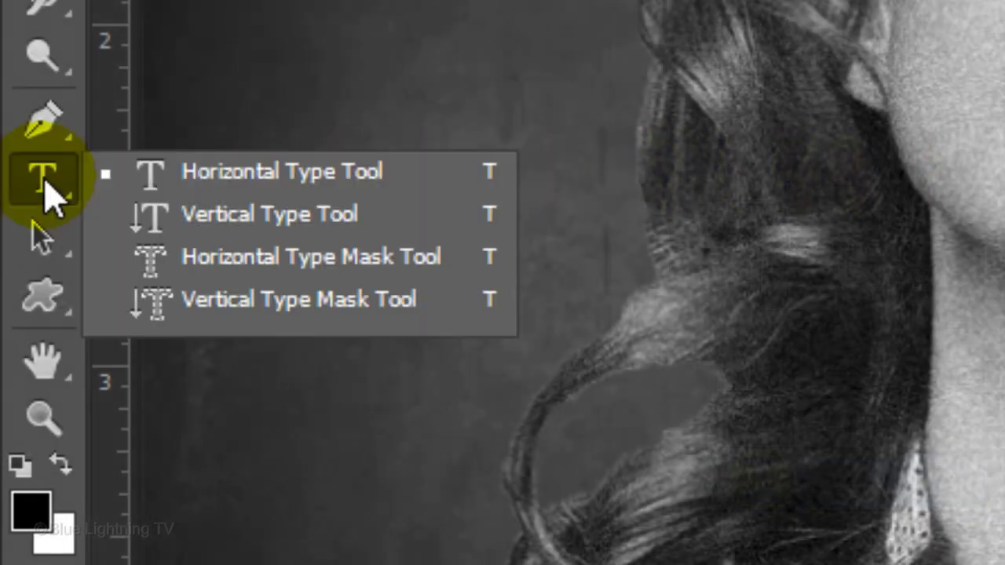
left_click(276, 185)
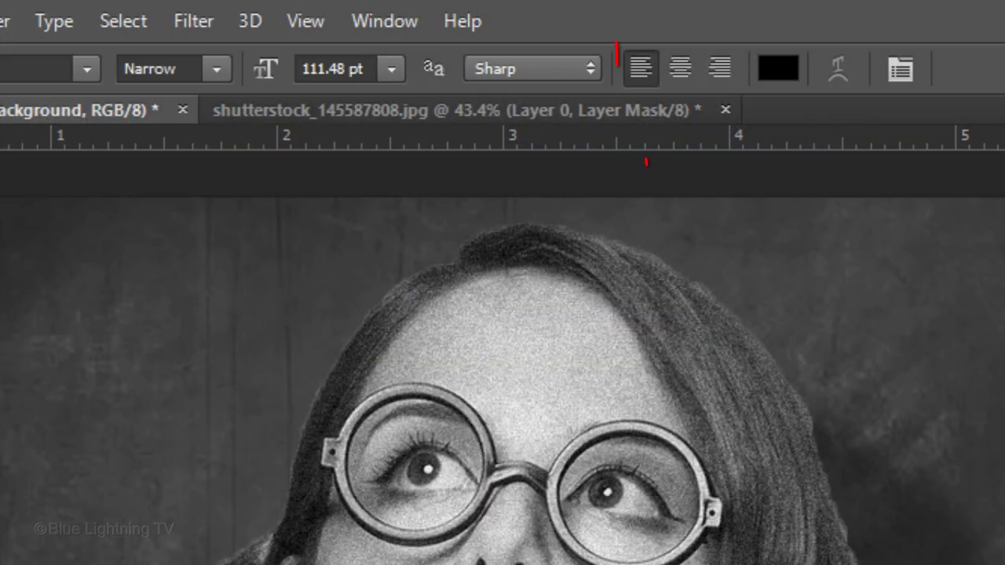
left_click(400, 22)
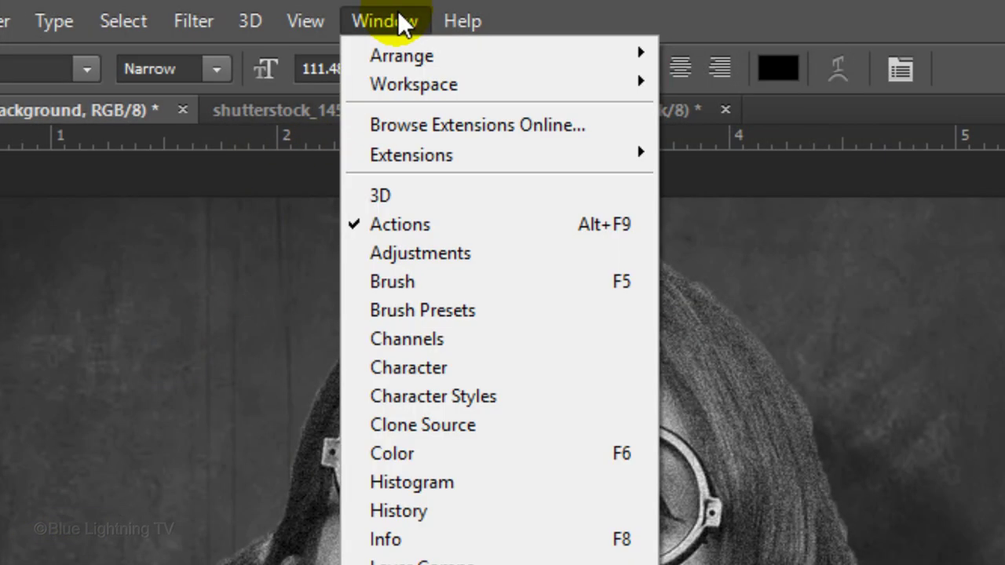
left_click(400, 369)
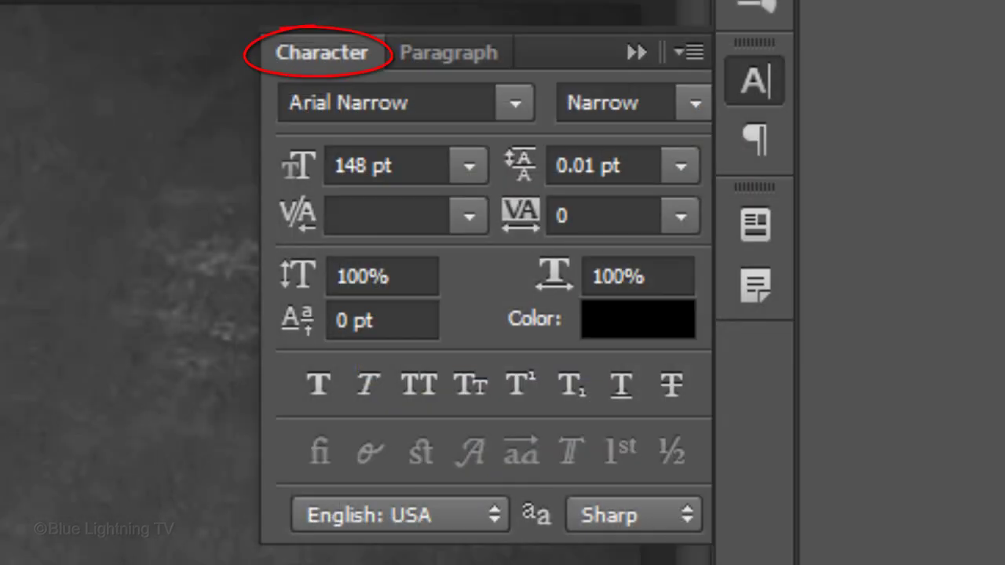
Set the type to Air Americana Regular, 120 pt, light grey cccccc (brightness 80%).
left_click(436, 102)
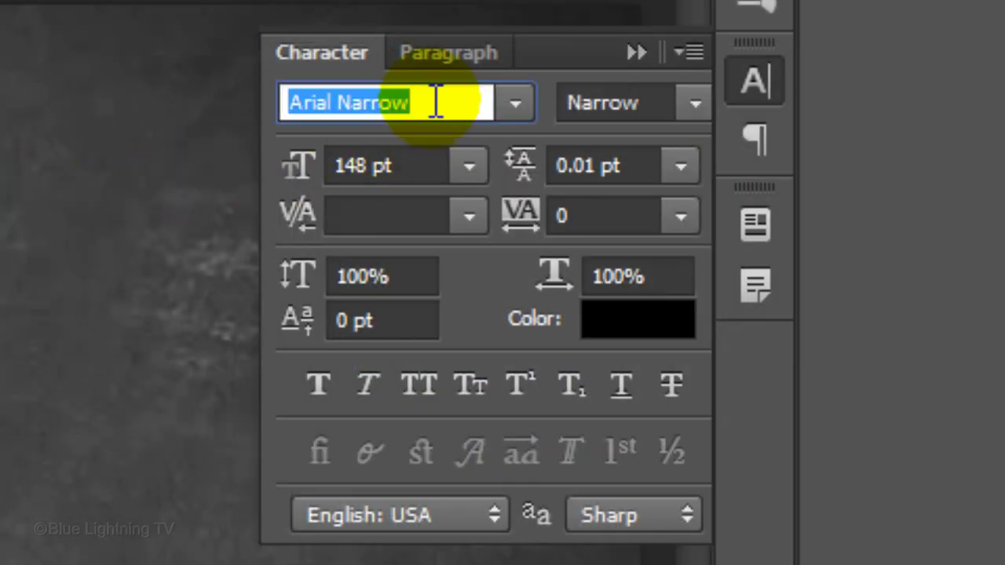
type("IR AM")
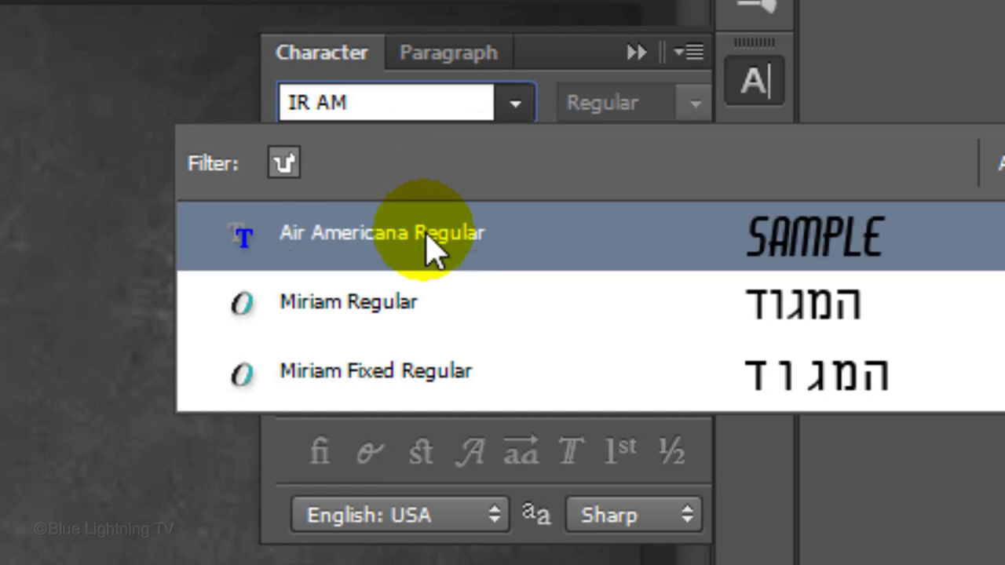
left_click(430, 245)
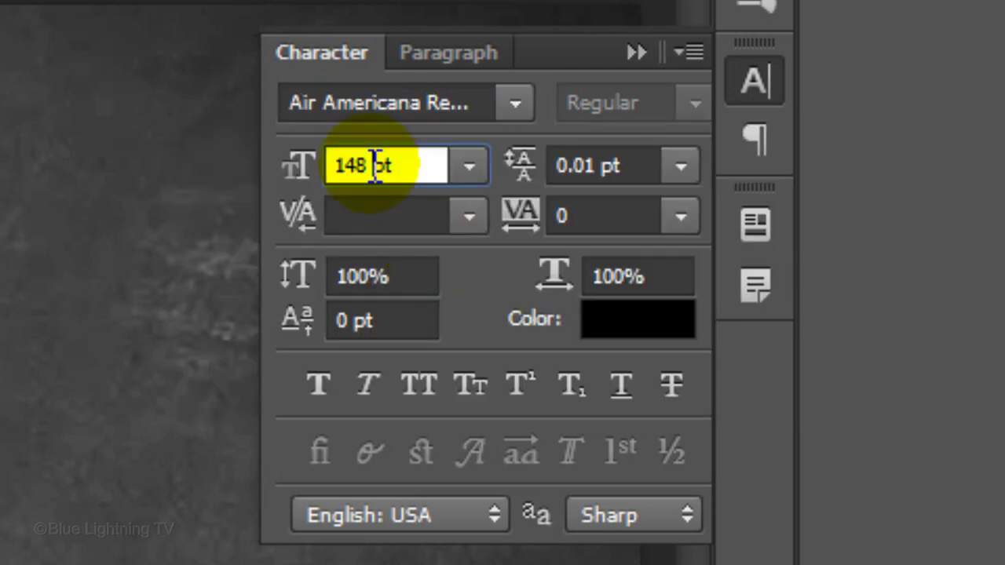
double_click(369, 166)
type("120")
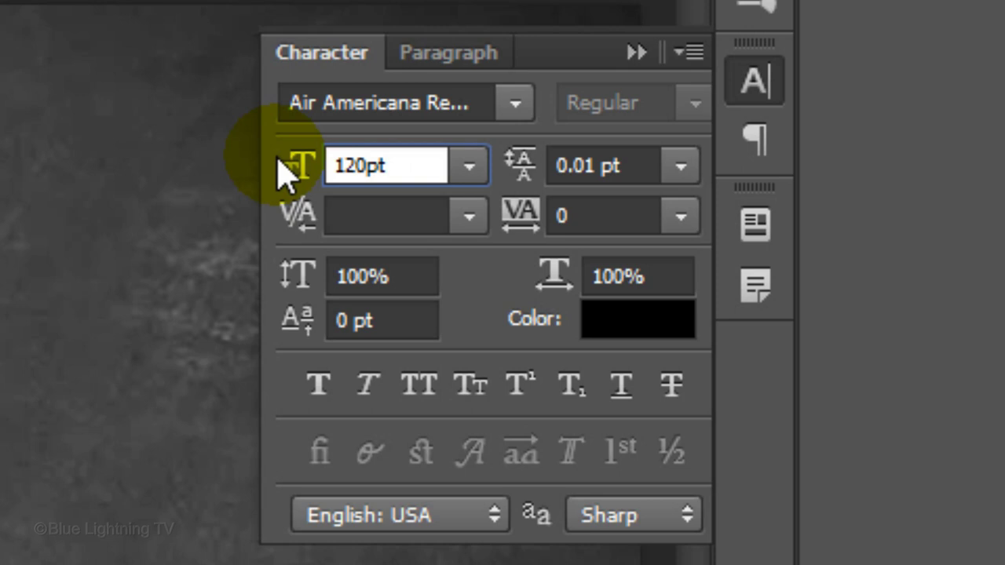
left_click(632, 331)
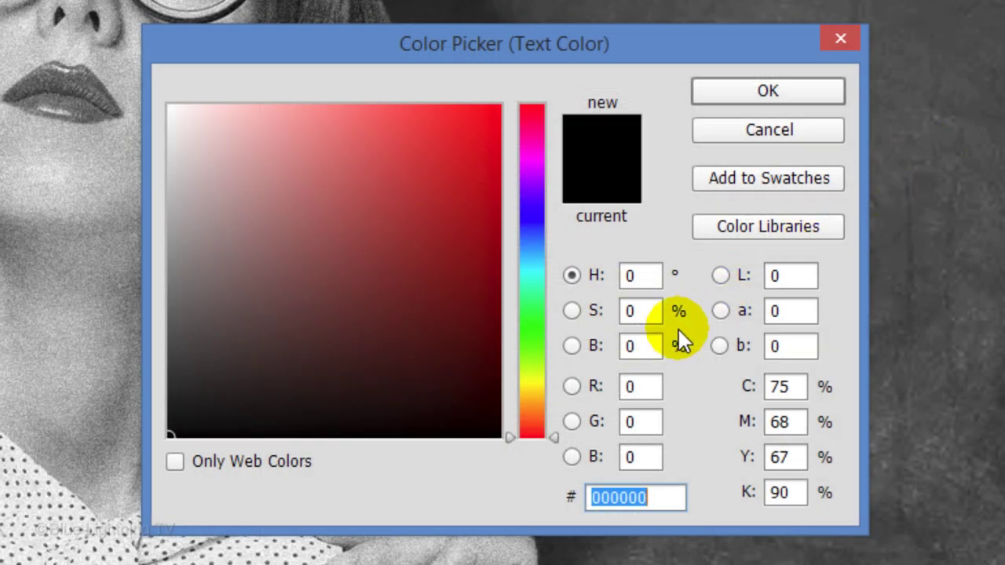
double_click(652, 347)
type("80")
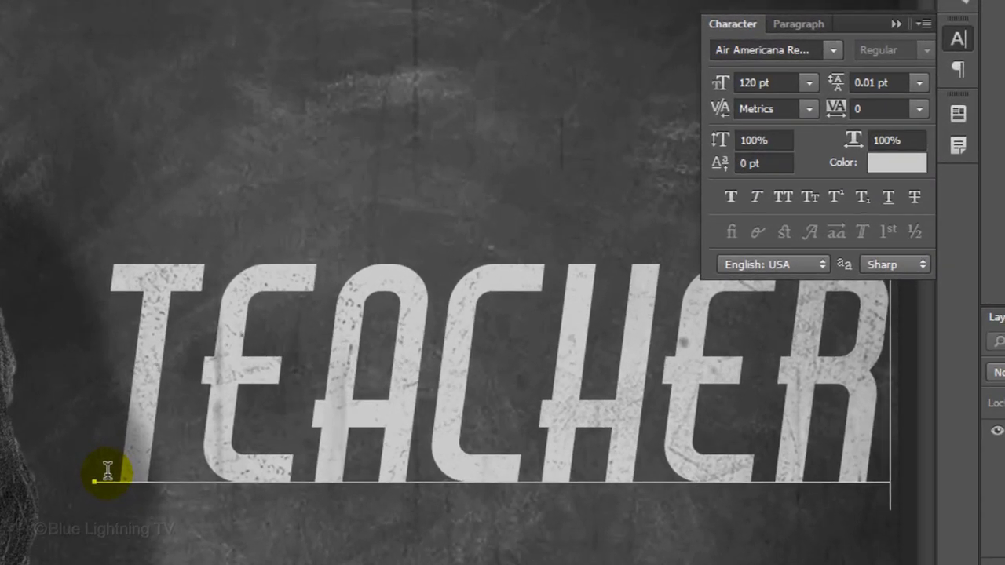
Enlarge the T of TEACHER to 139 pt and drop it 5 pt below the baseline.
left_click_drag(180, 393, 45, 393)
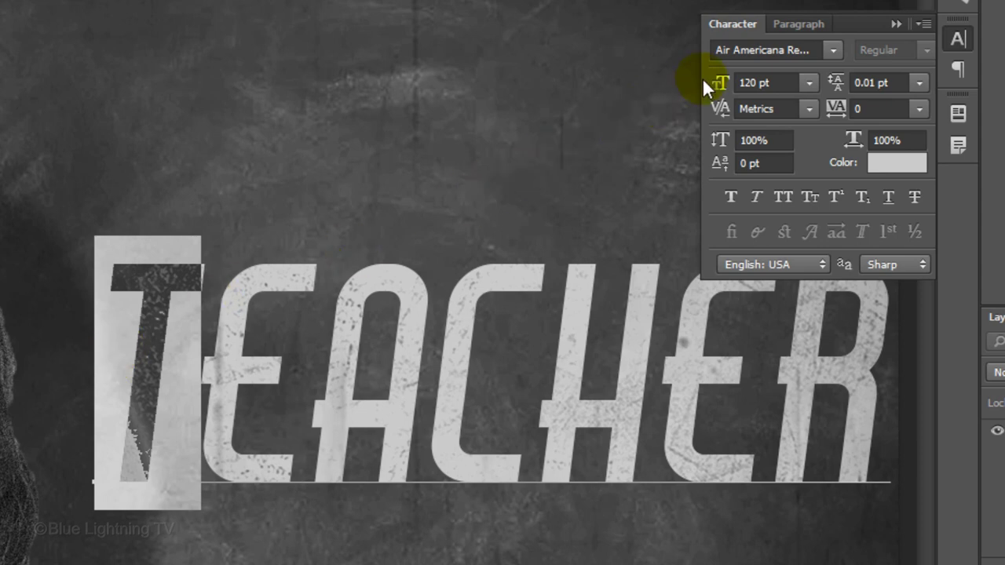
left_click_drag(721, 84, 743, 93)
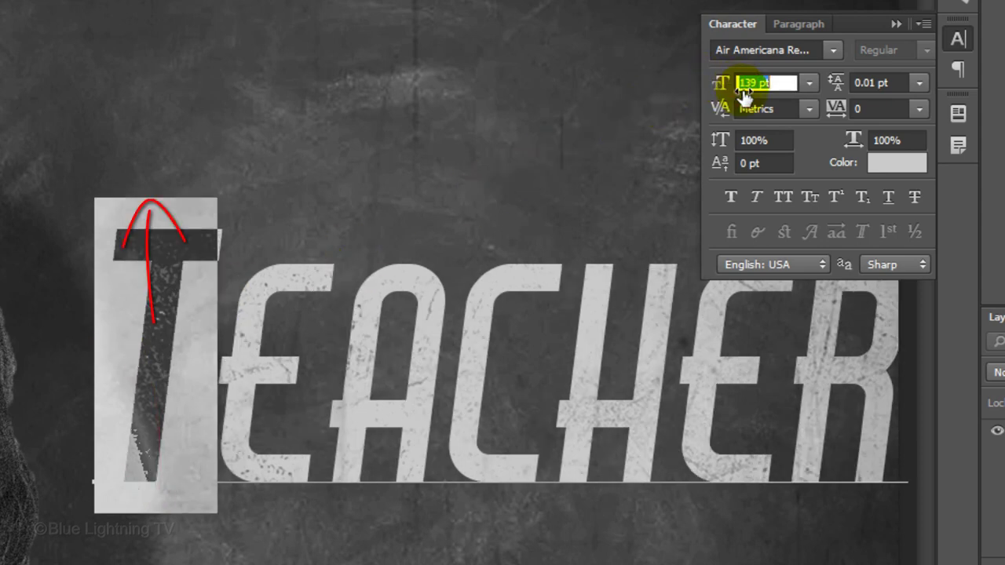
left_click(720, 166)
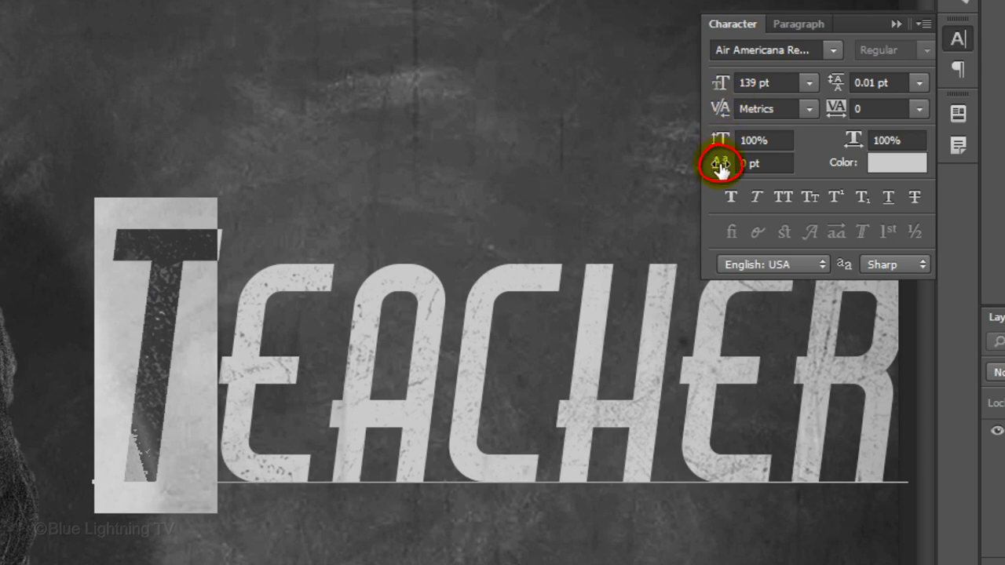
left_click_drag(720, 166, 695, 164)
left_click(217, 390)
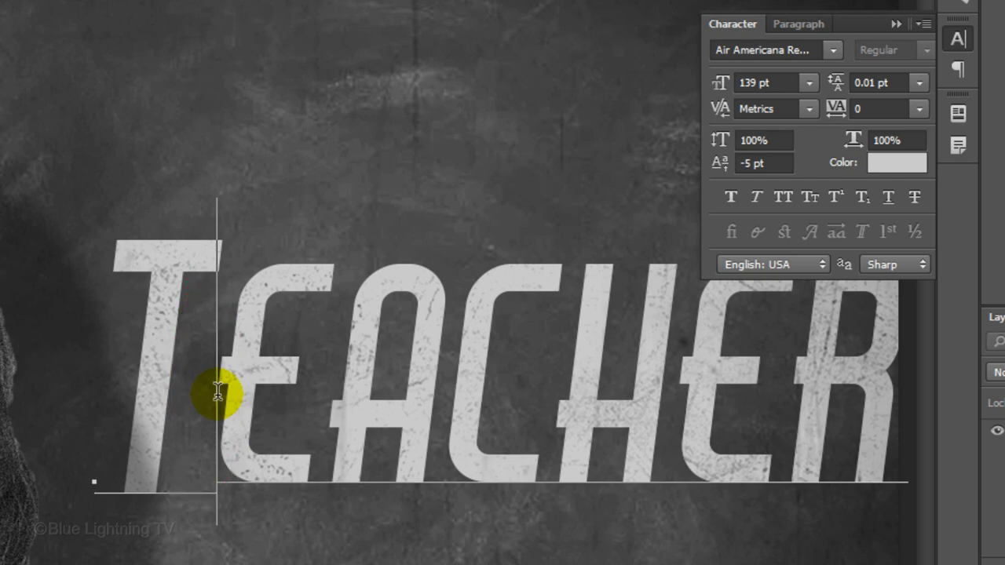
Tighten the kerning between T and E to -40.
key("alt+Right")
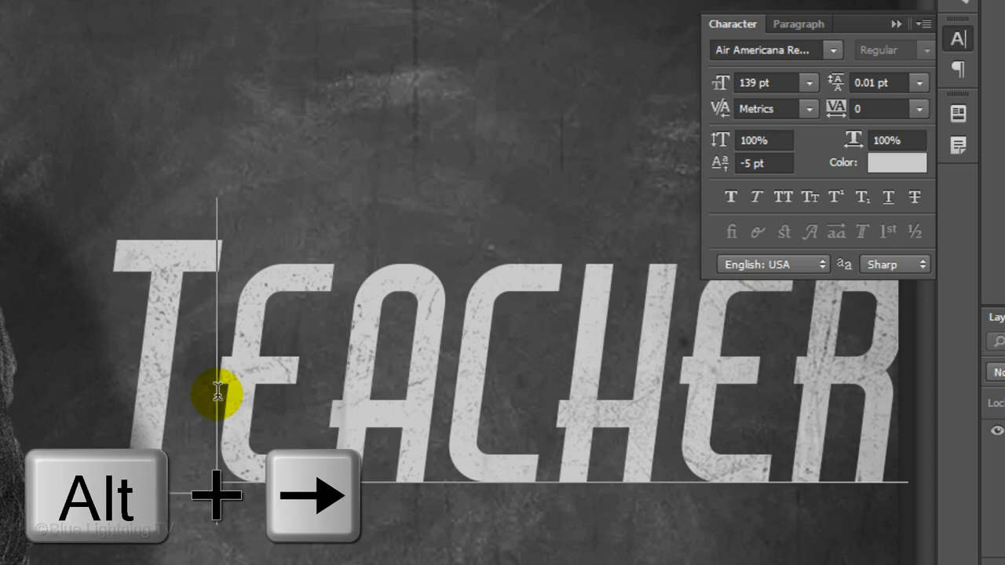
key("alt+Left")
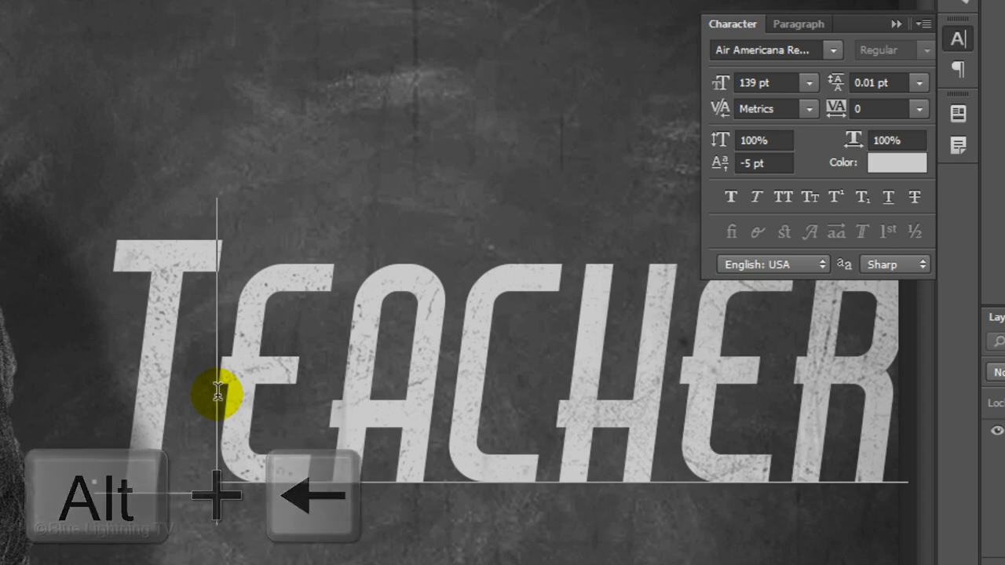
key("alt+Left")
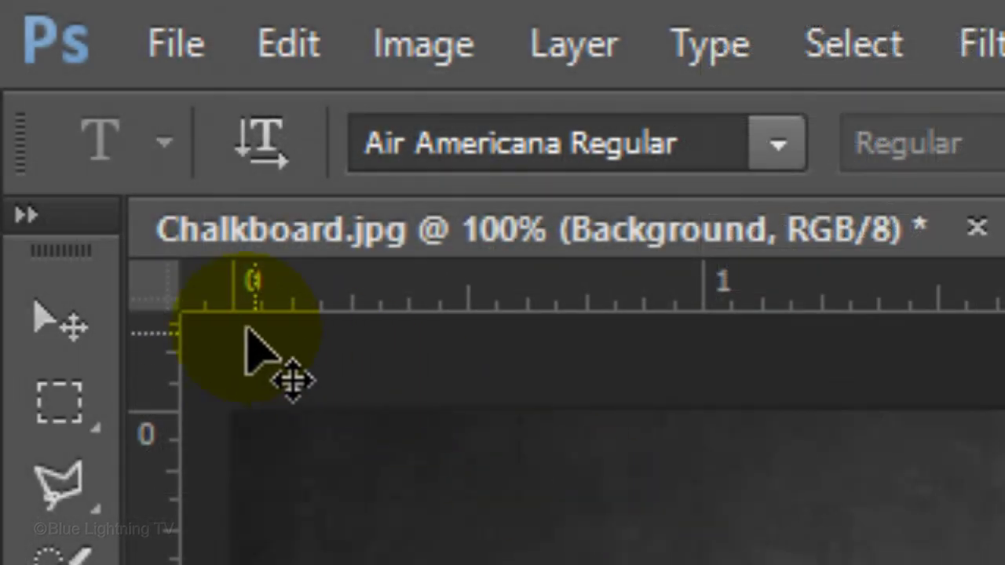
Commit the TEACHER text and convert its layer via Layer > Smart Objects.
left_click(73, 315)
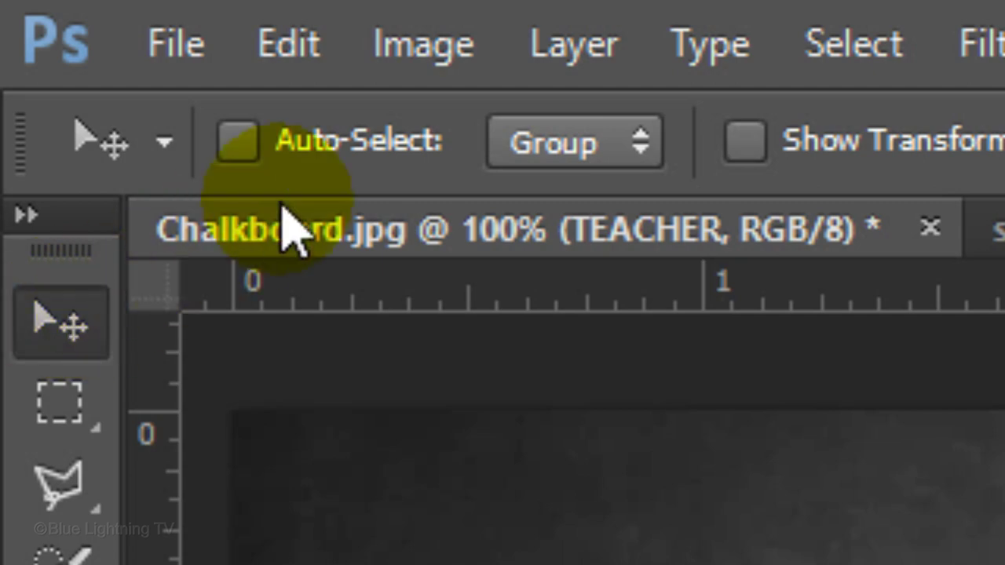
left_click(532, 45)
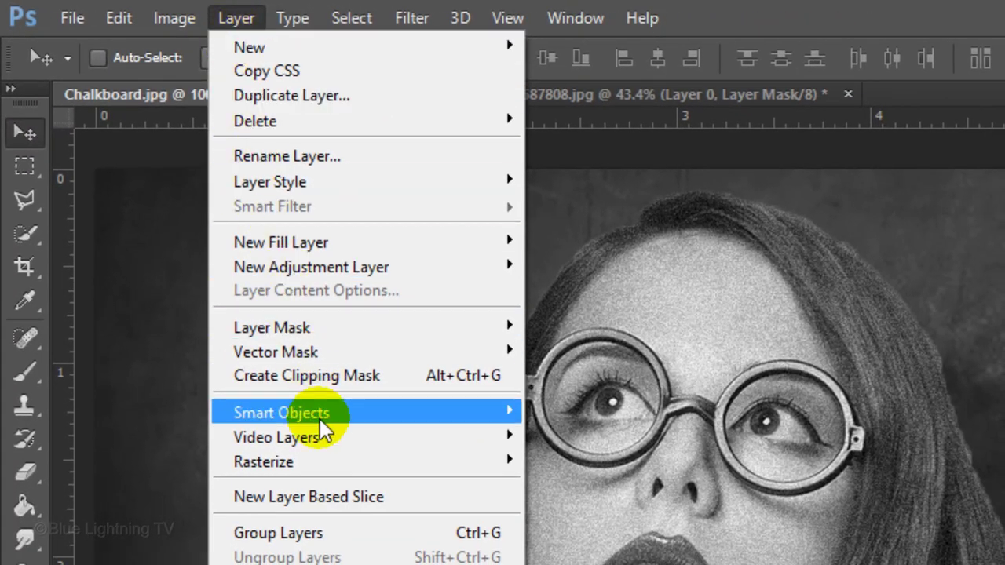
mouse_move(448, 414)
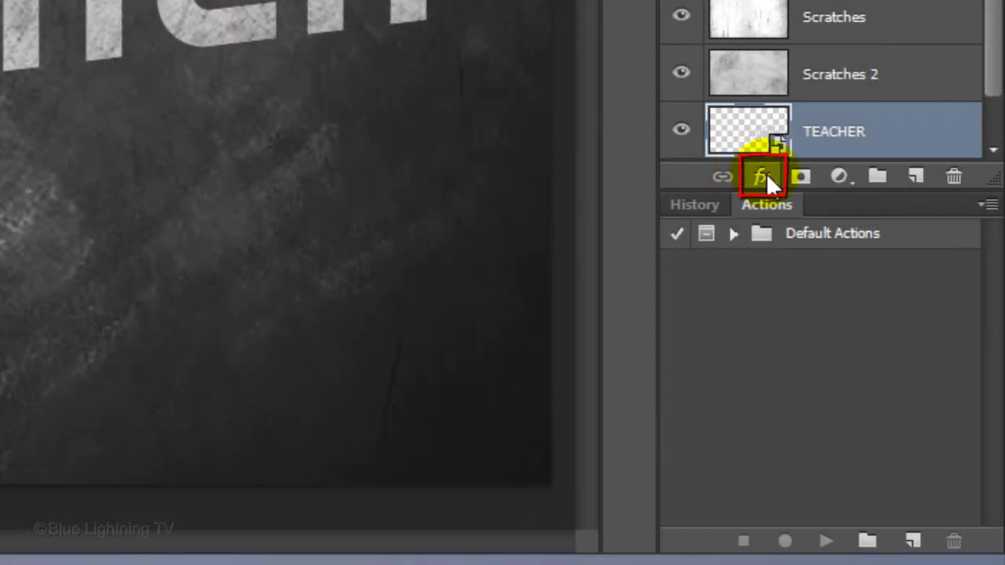
Add a Drop Shadow to TEACHER at 70% opacity, own 120° angle, 24 px distance and 0 px size.
left_click(766, 174)
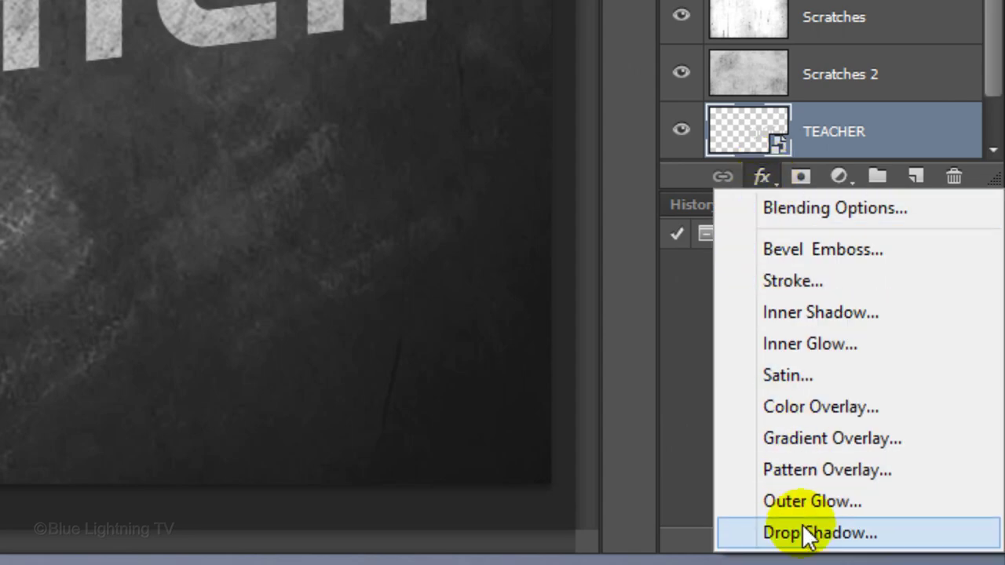
left_click(807, 534)
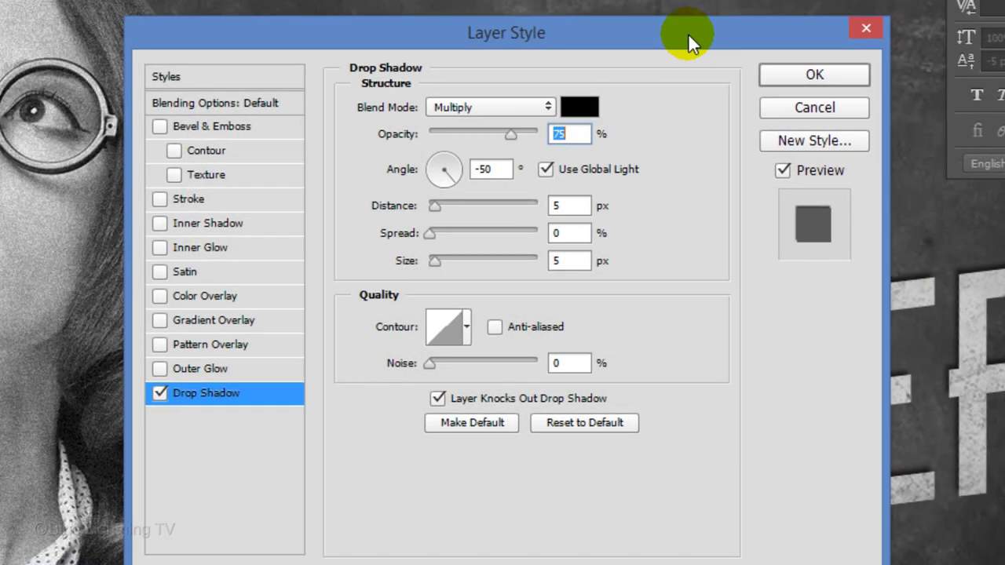
type("70")
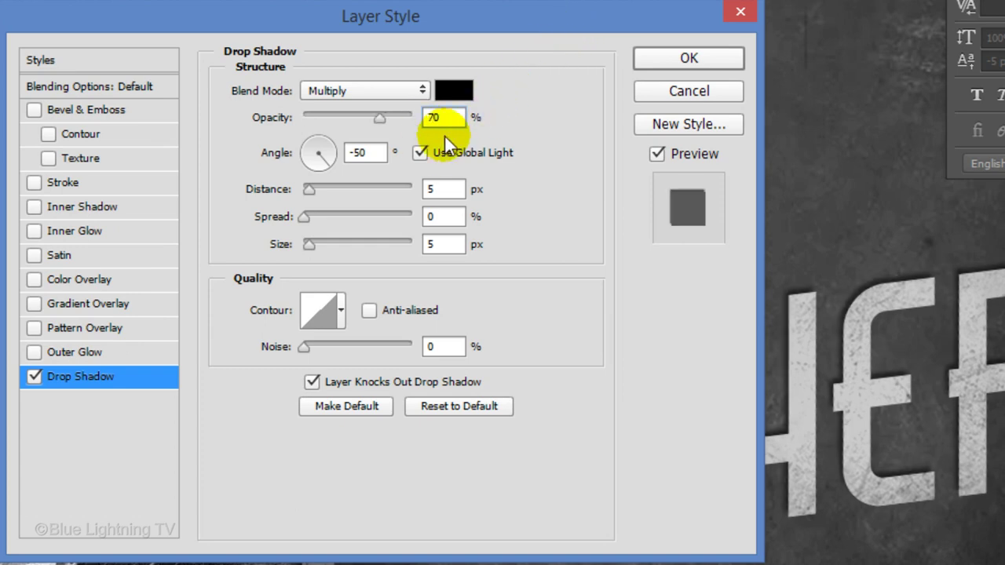
left_click(420, 153)
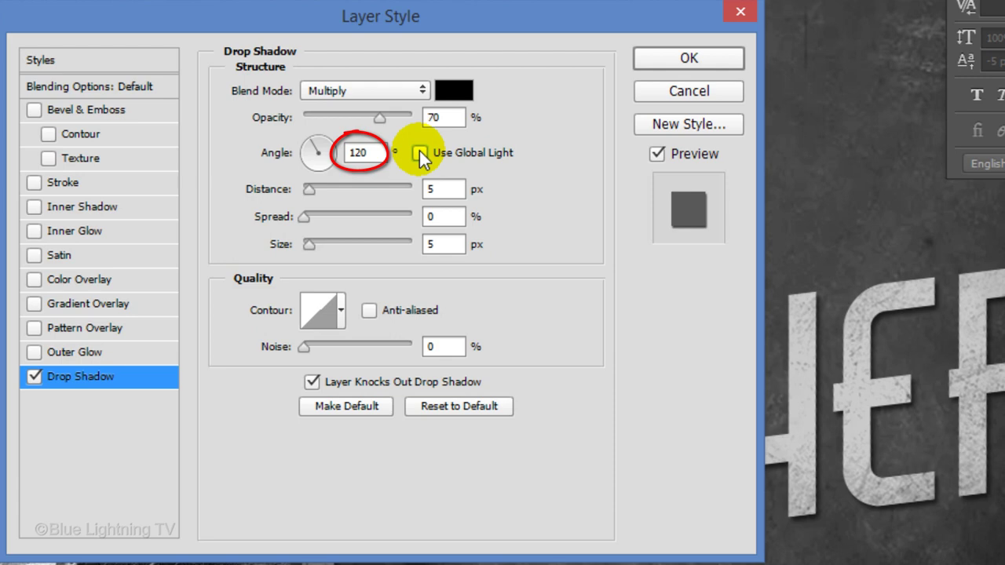
double_click(432, 190)
type("24")
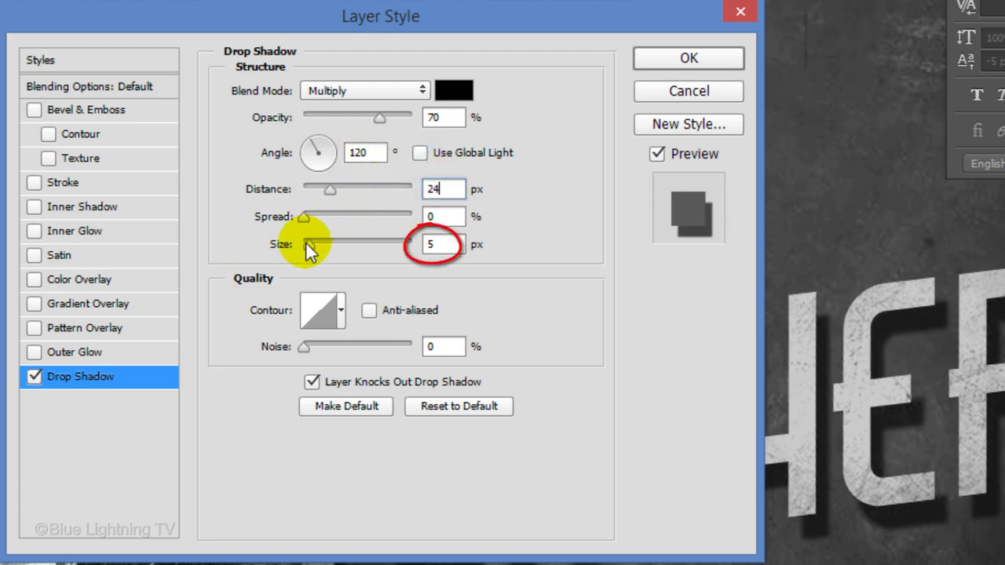
left_click_drag(306, 244, 228, 250)
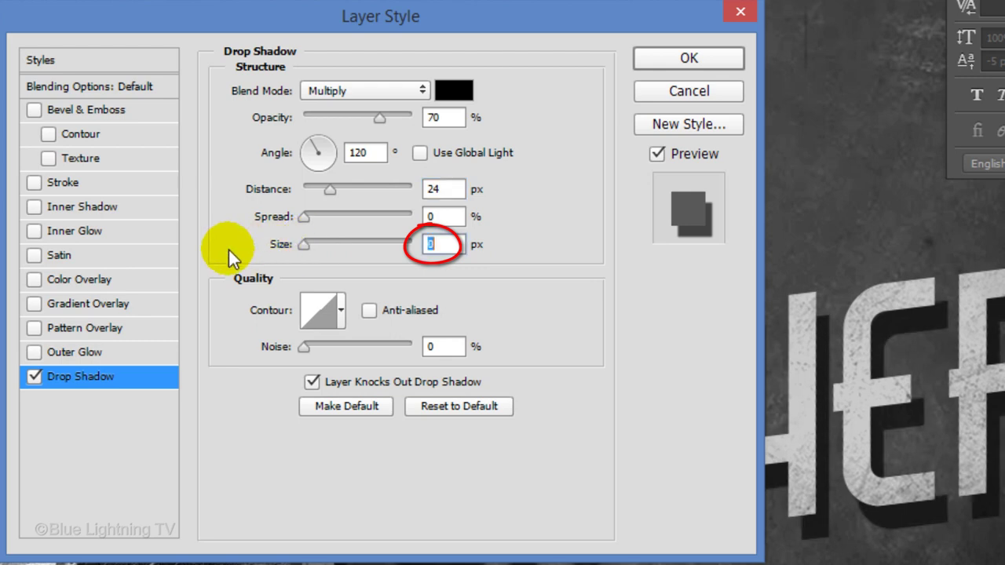
left_click(689, 57)
Start a text box above TEACHER set to Honey Script SemiBold, 50 pt, baseline shift 0.
left_click(496, 114)
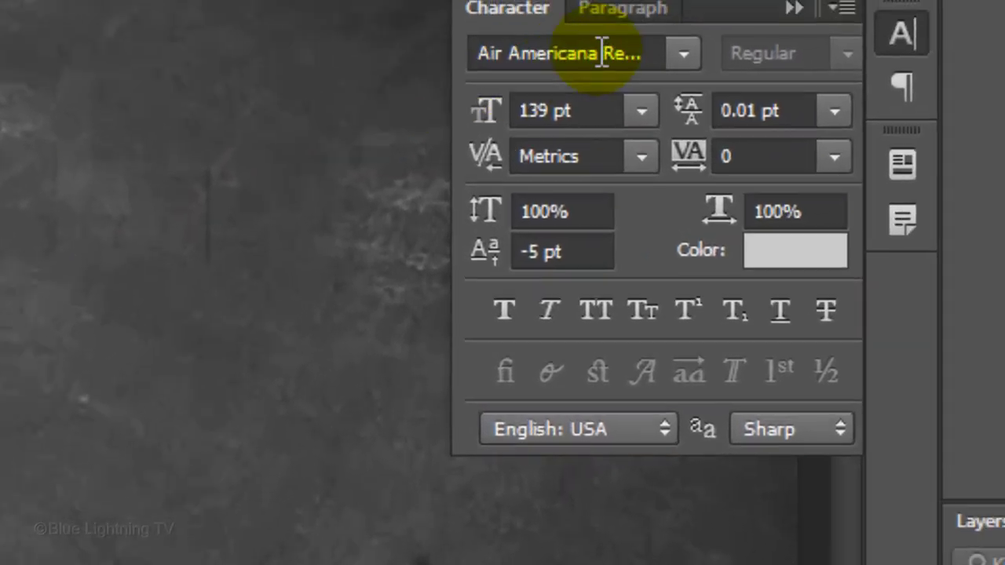
left_click(601, 50)
type("ONEY")
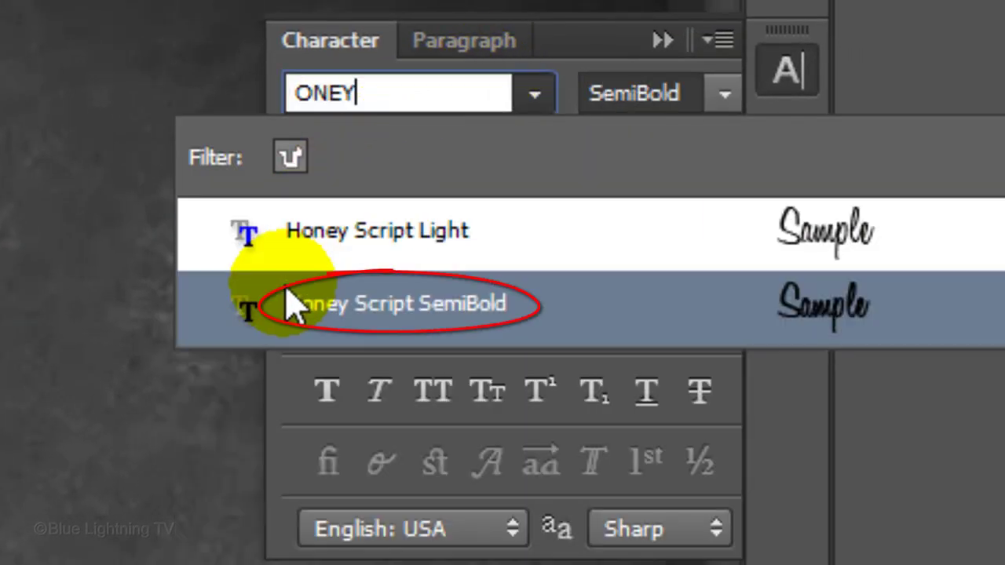
left_click(292, 302)
left_click(390, 160)
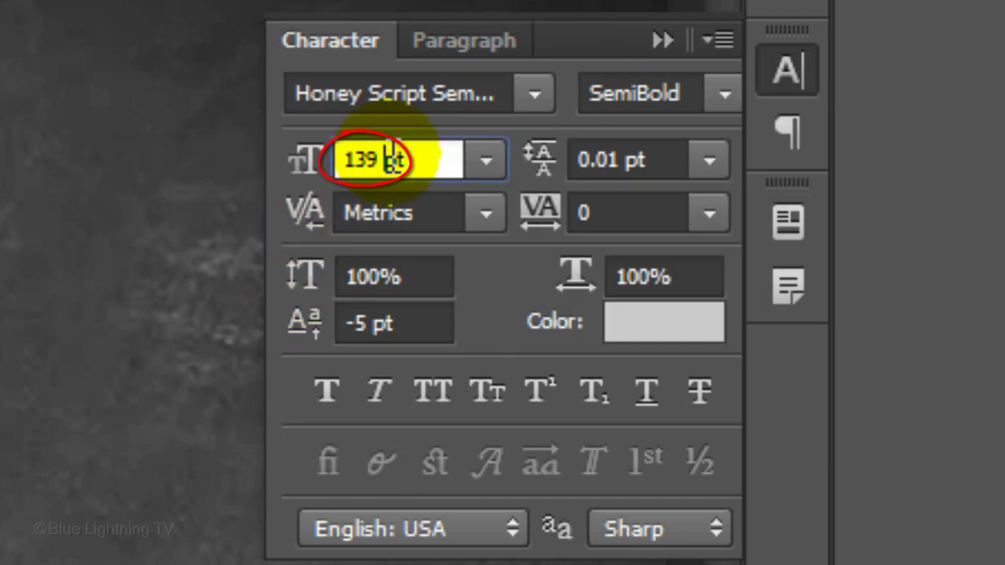
left_click_drag(391, 160, 342, 159)
type("50")
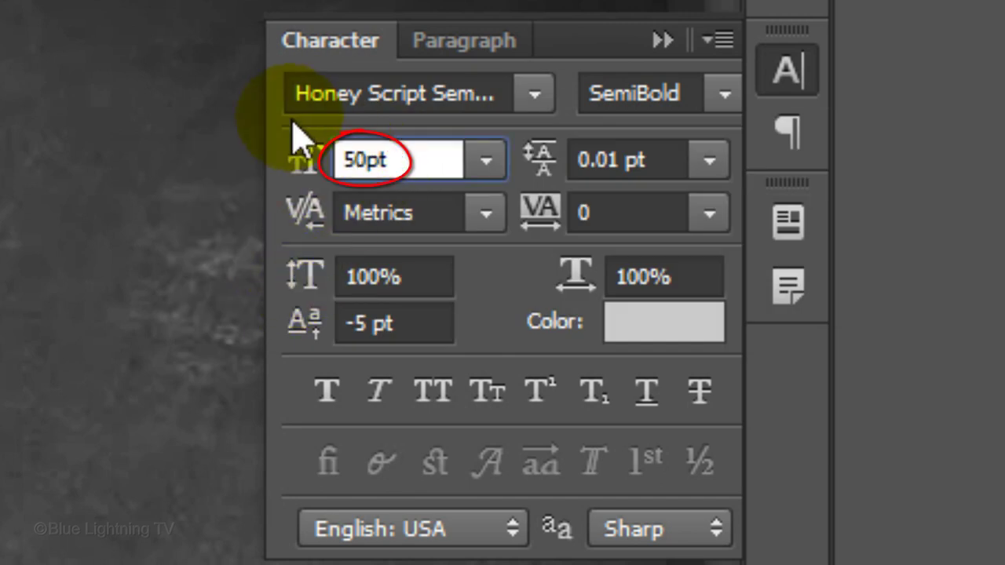
key("Return")
left_click(444, 328)
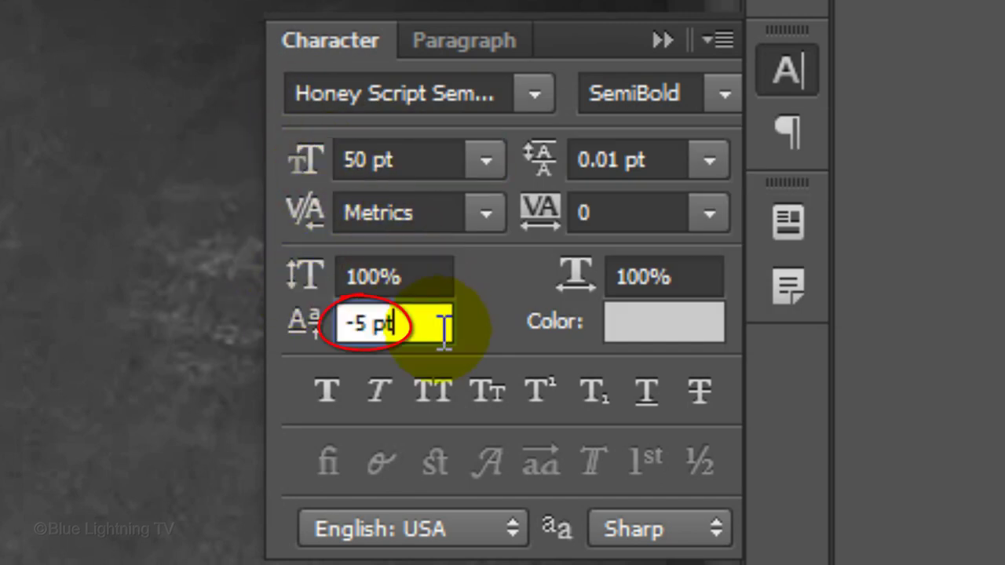
type("0")
key("Return")
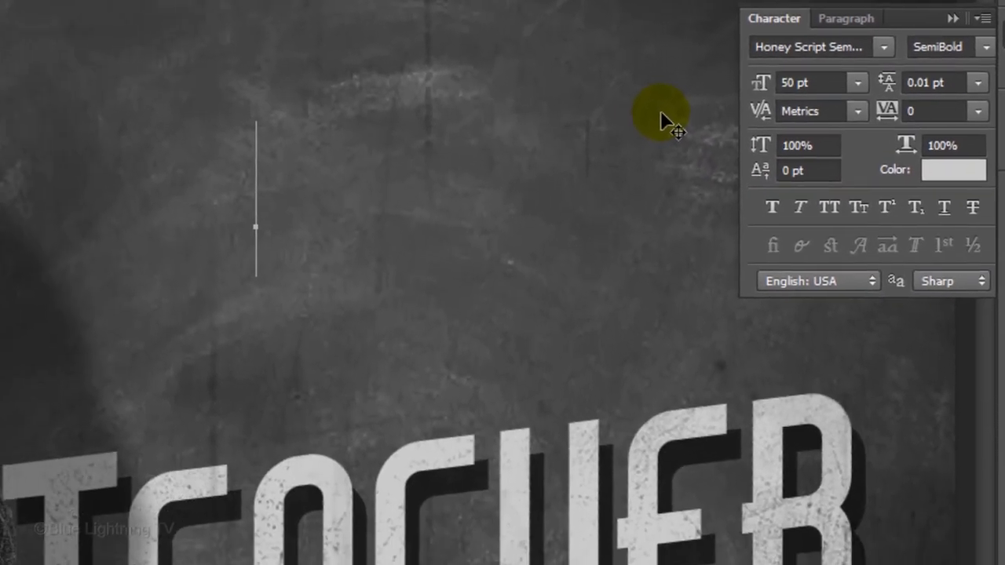
Type 'Love Your' and enlarge it to 99 pt.
type("Love Y")
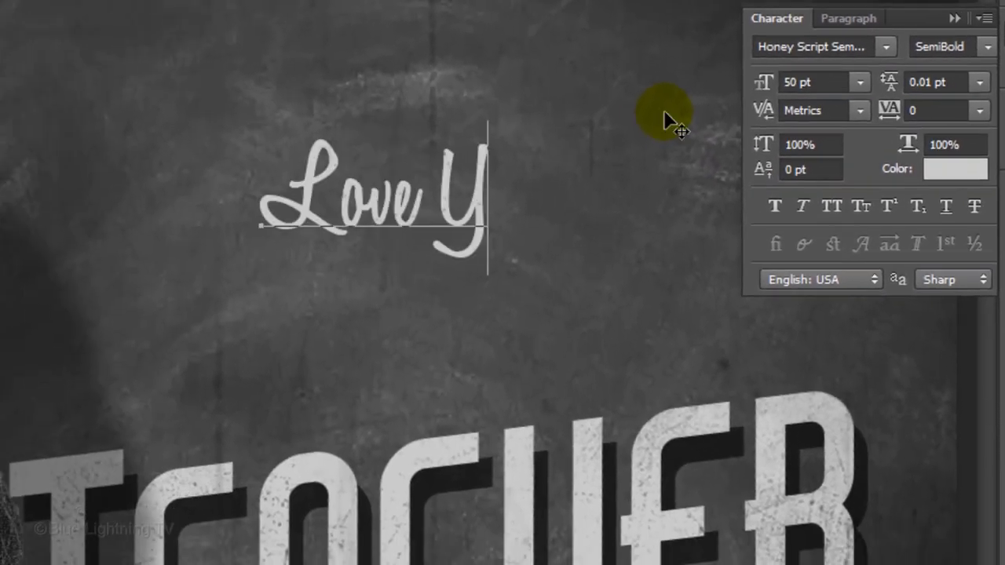
type("our")
left_click_drag(585, 195, 189, 199)
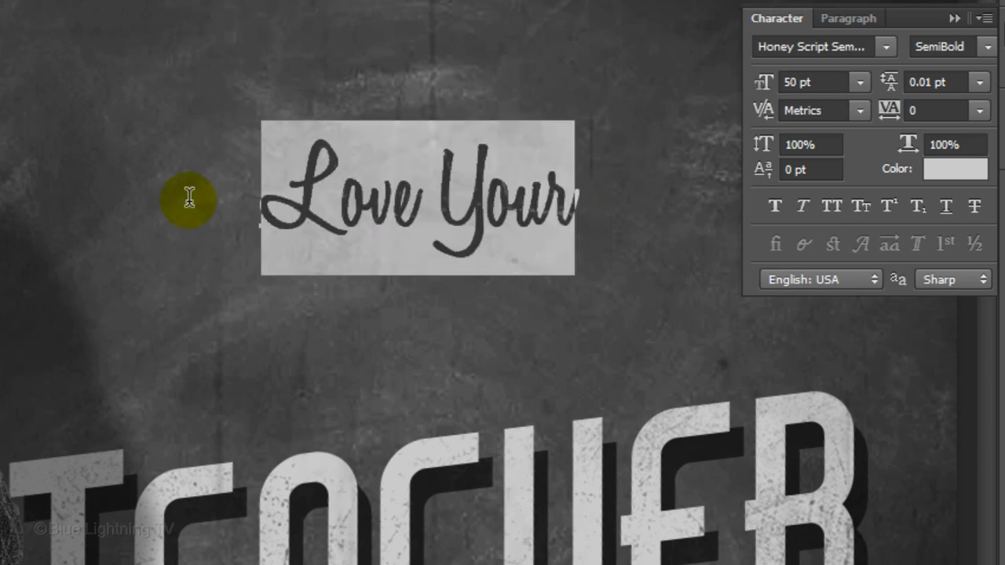
left_click(765, 82)
left_click_drag(765, 83, 831, 98)
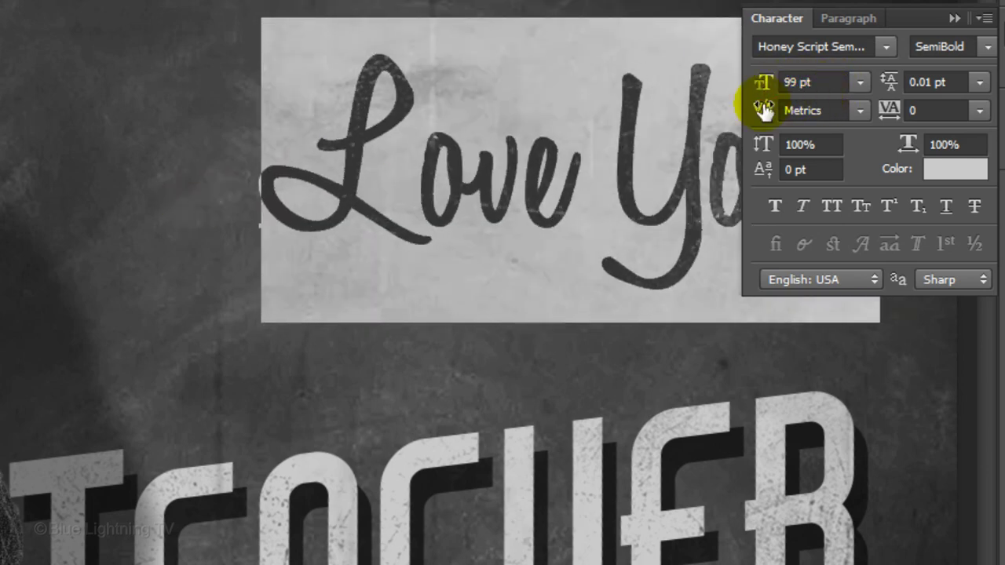
Tighten the L–o kerning, move the text above TEACHER on the left, and apply Faux Italic.
left_click(420, 137)
key("alt+Left")
key("alt+Left")
key("alt+Left")
key("alt+Left")
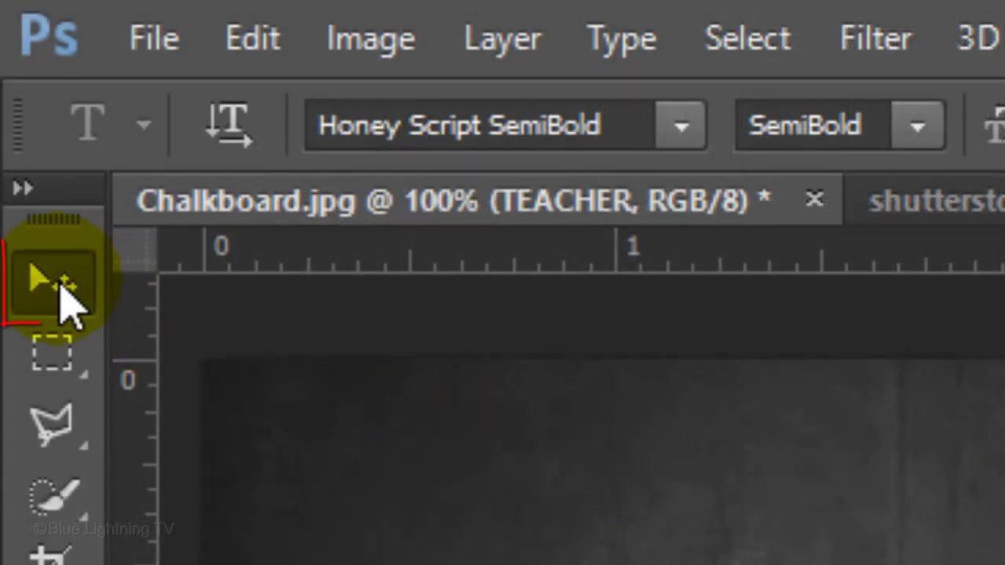
left_click(59, 287)
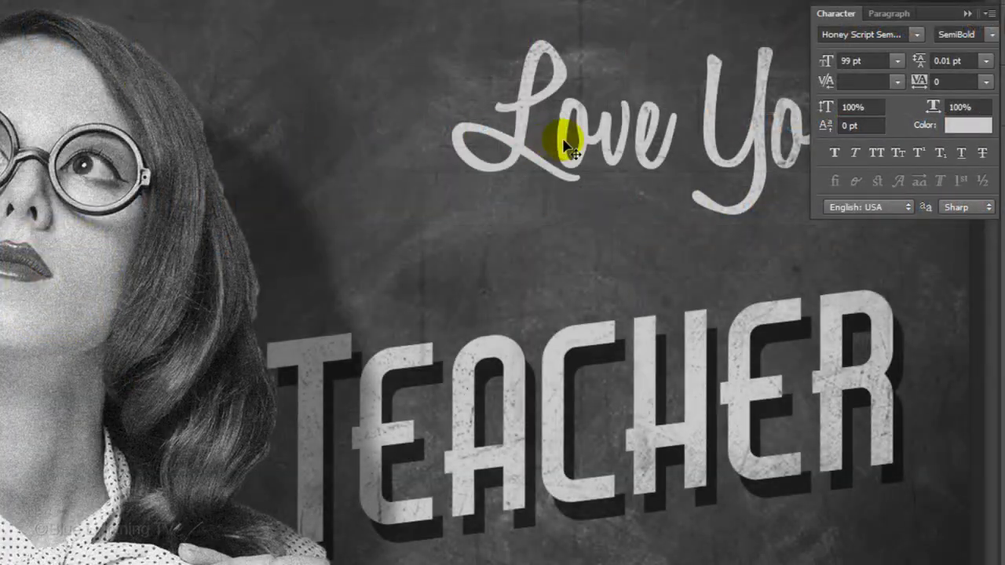
left_click_drag(557, 144, 453, 232)
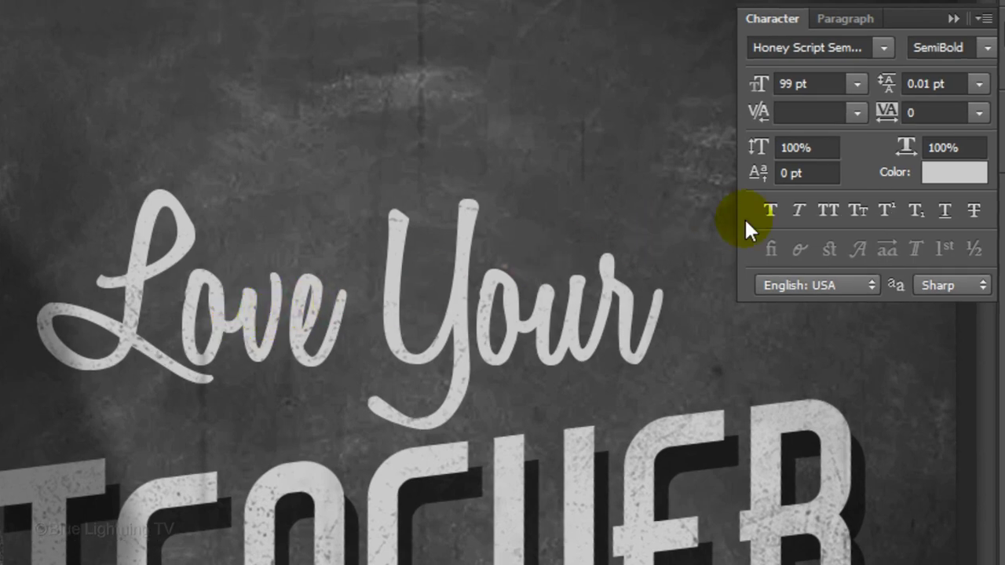
left_click(802, 208)
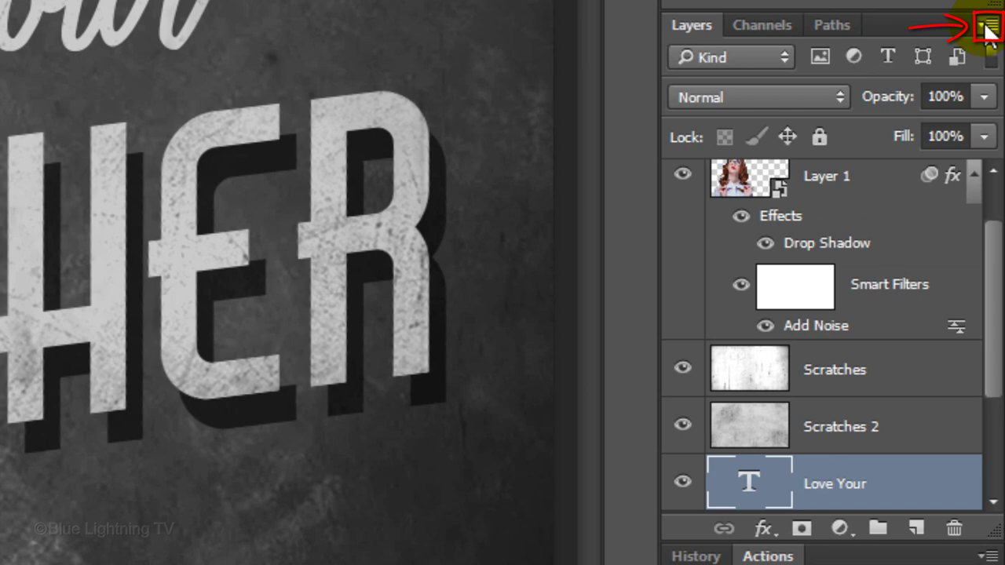
Convert Love Your to a smart object with a drop shadow: 70% opacity, distance 23, spread 100, size 7.
left_click(986, 29)
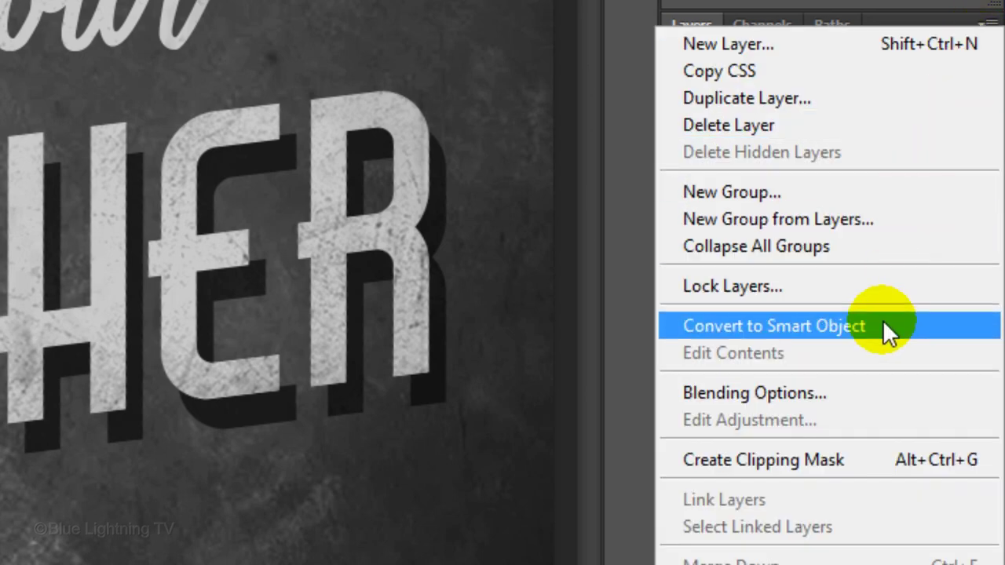
left_click(883, 322)
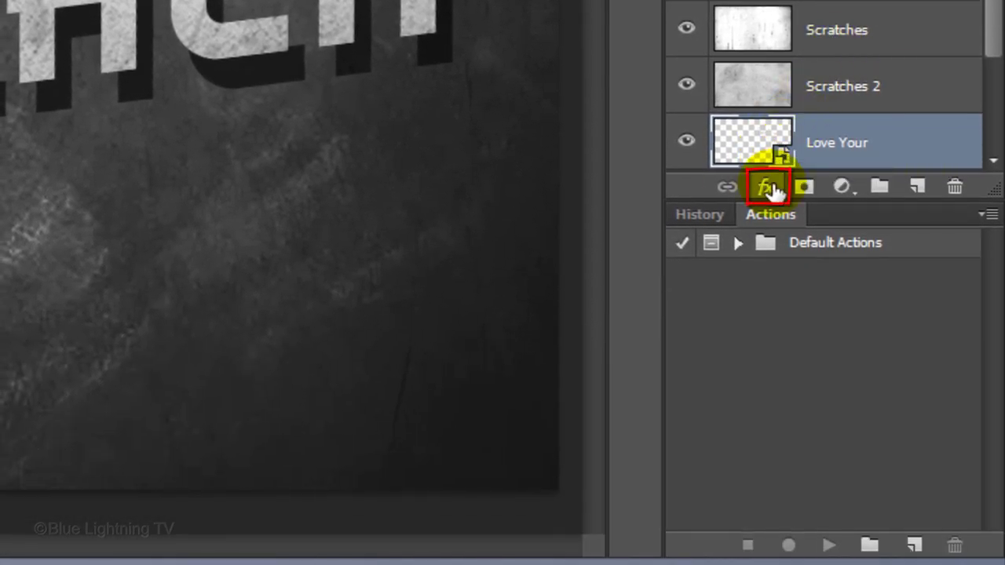
left_click(767, 187)
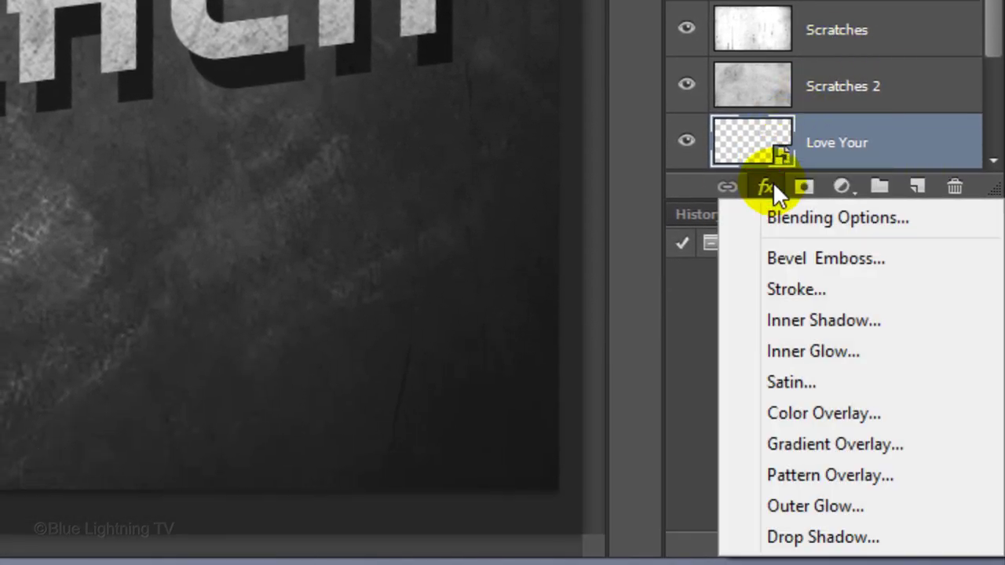
left_click(809, 539)
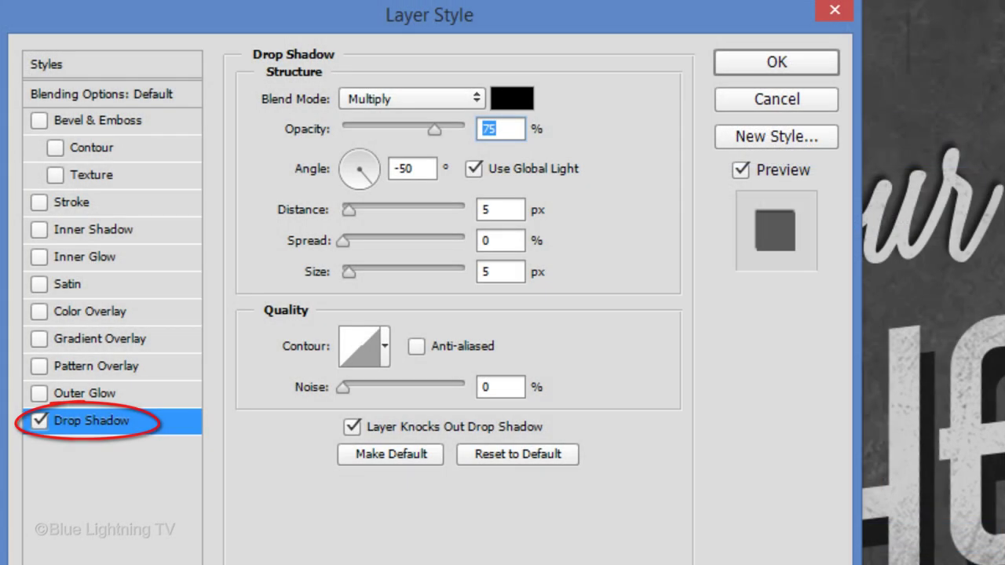
type("70")
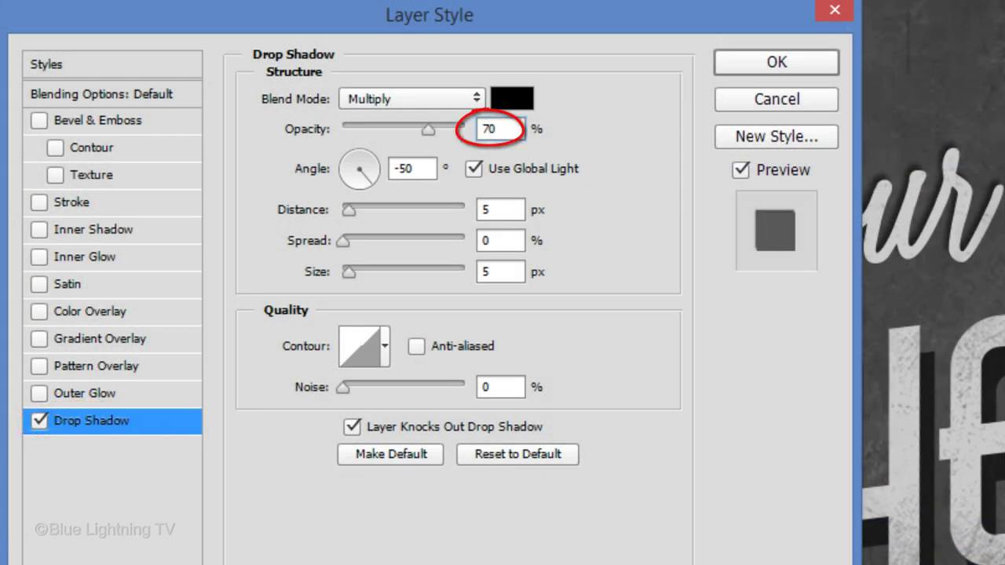
left_click(474, 170)
left_click(503, 210)
type("23")
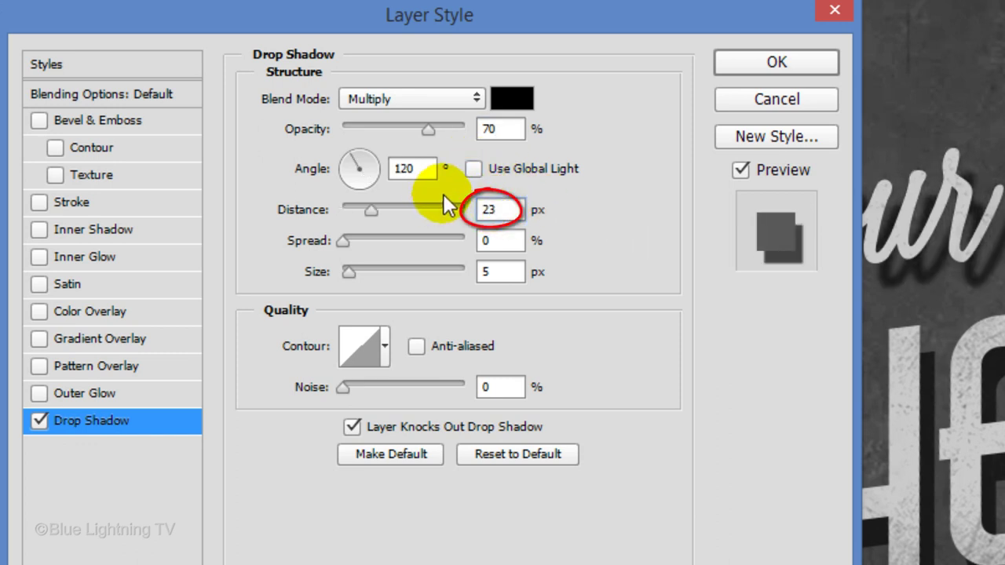
left_click(498, 241)
type("100")
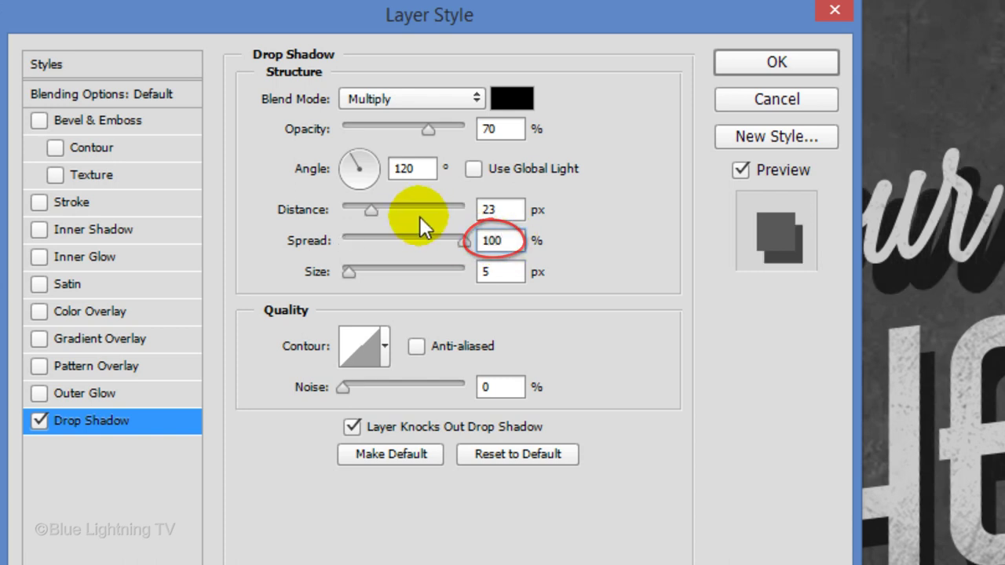
left_click(501, 271)
type("7")
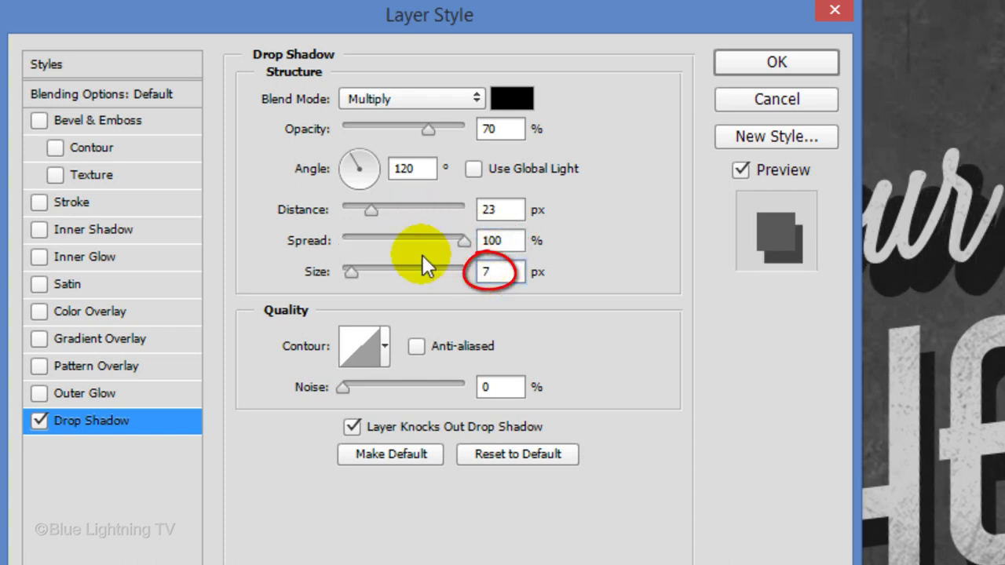
Add a 6 px stroke in a dark grey sampled from the canvas.
left_click(99, 206)
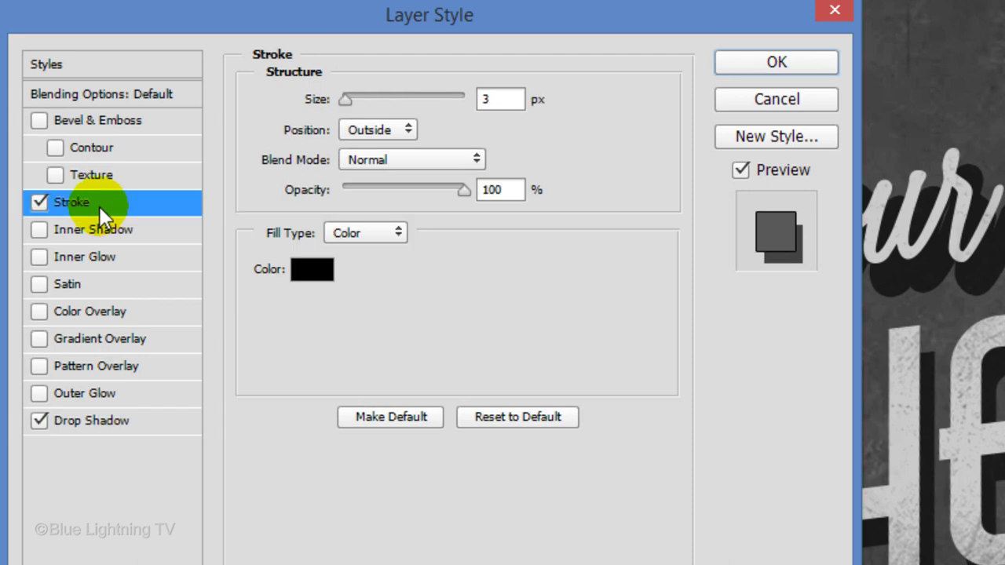
double_click(509, 98)
type("6")
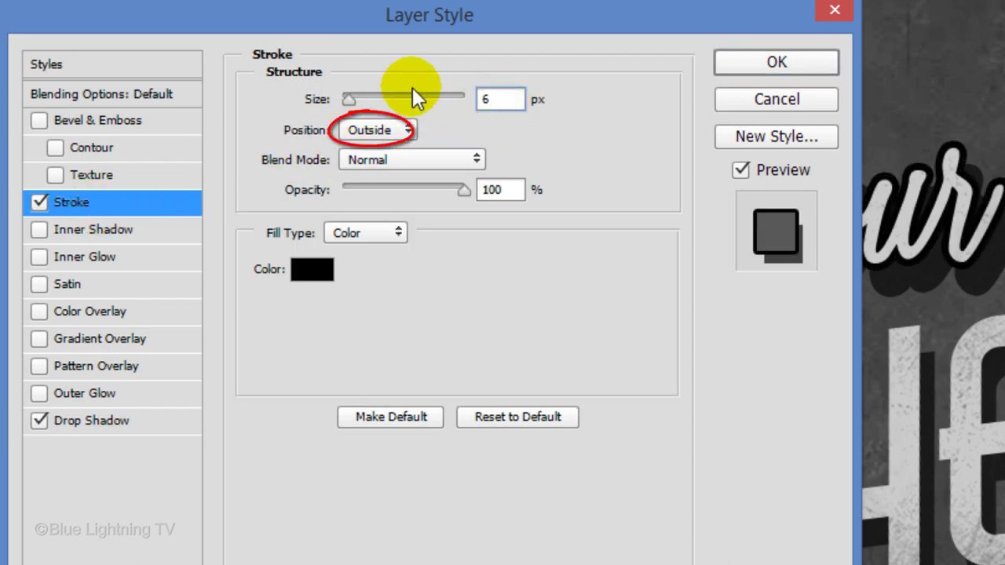
left_click(312, 276)
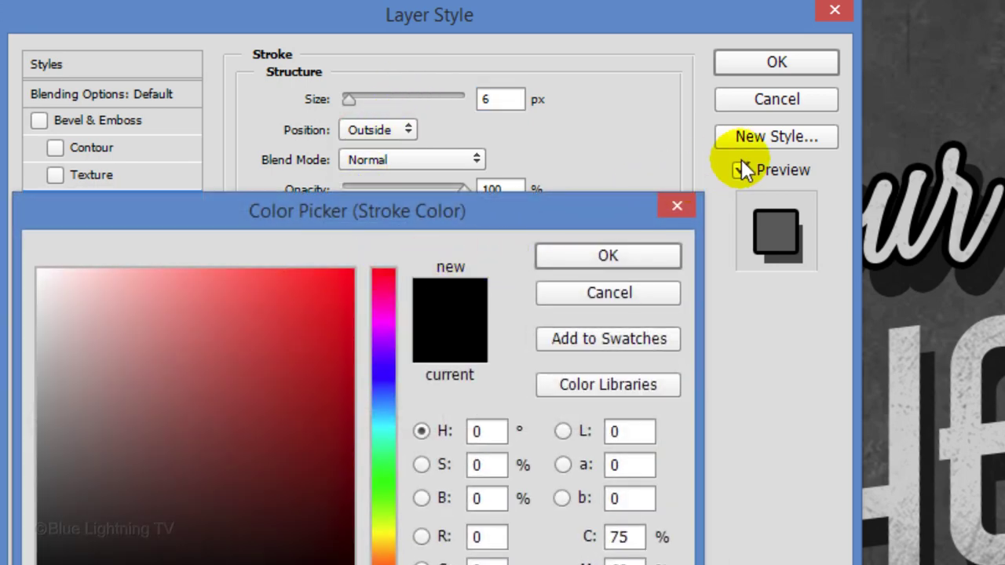
left_click(907, 132)
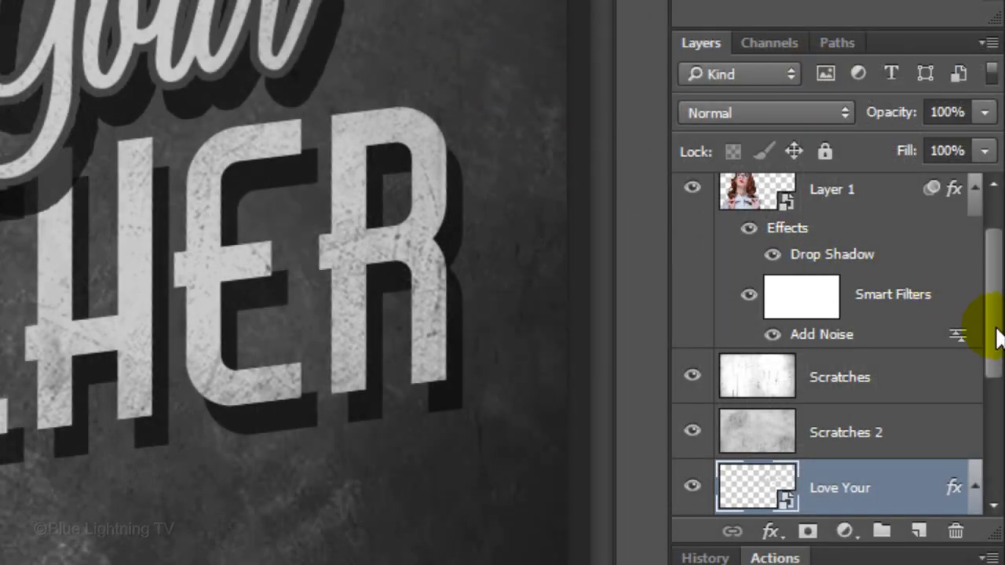
Drag the Love Your layer below TEACHER in the Layers panel.
scroll(983, 393, "down", 5)
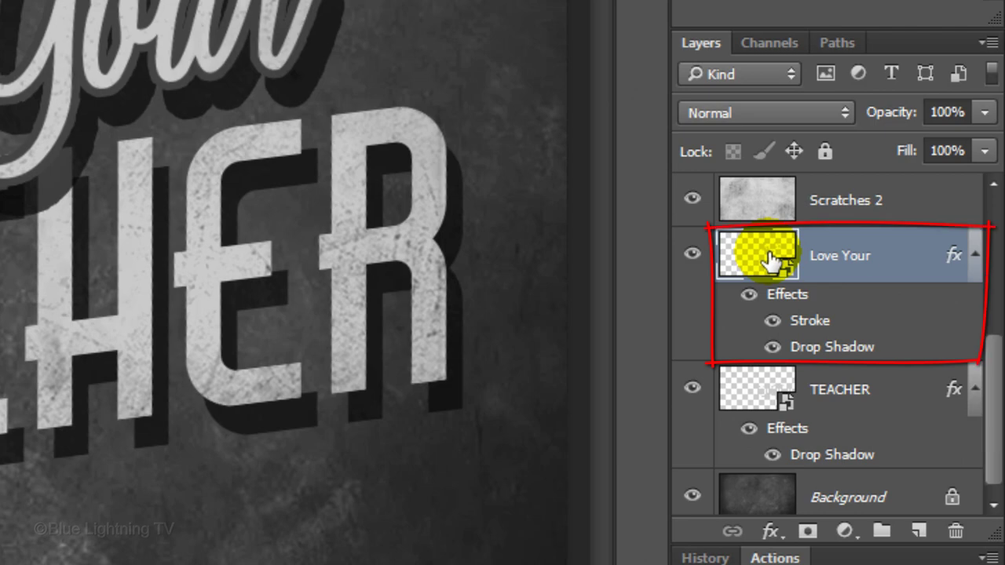
left_click_drag(769, 262, 773, 465)
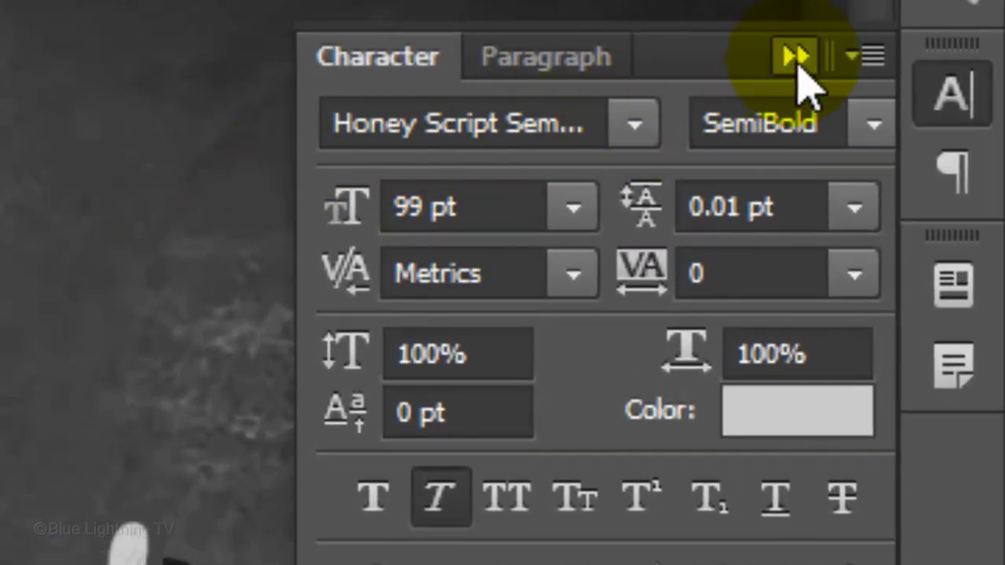
Collapse the Character panel and add a new layer named Border.
left_click(795, 56)
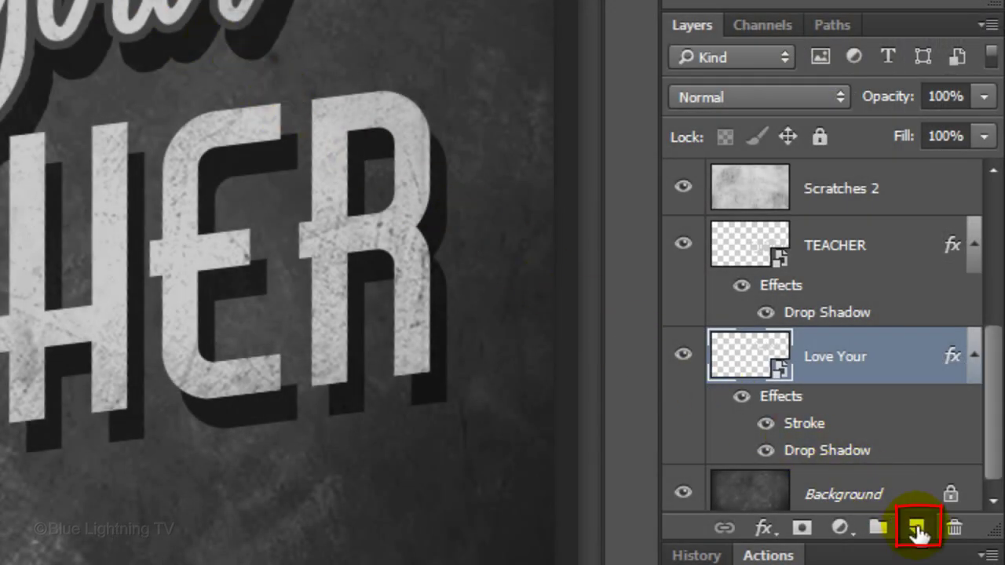
left_click(917, 533, "ctrl")
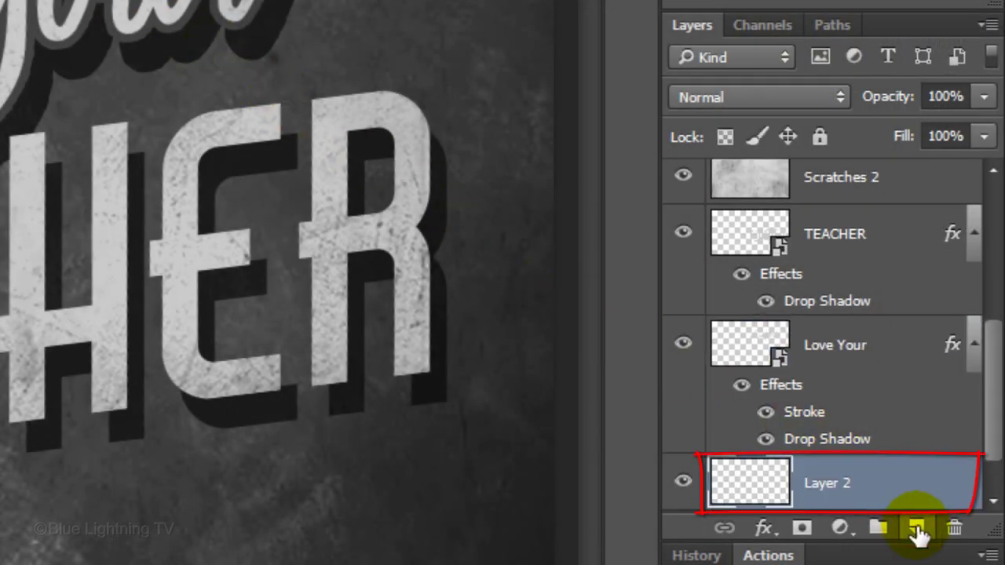
double_click(826, 483)
type("Bor")
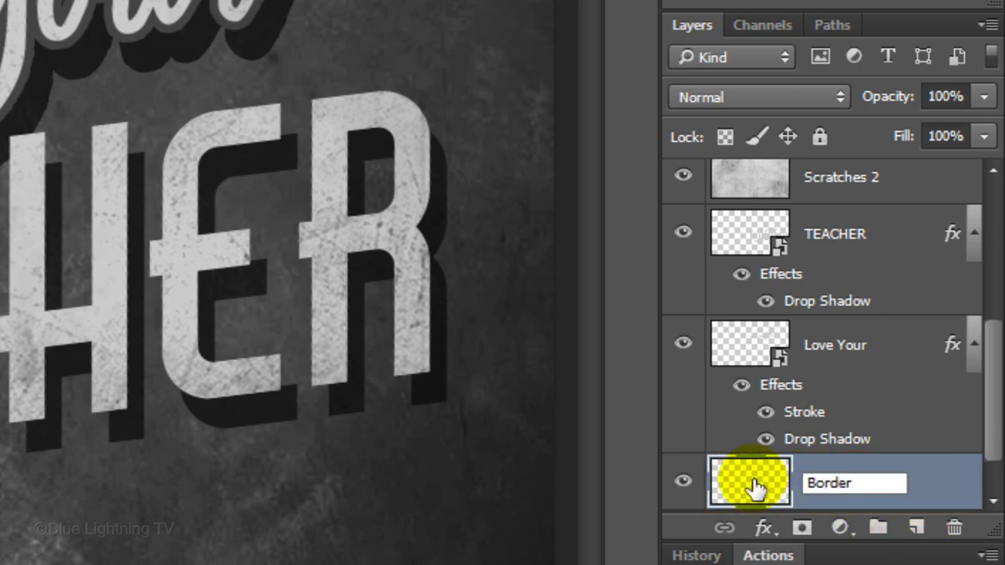
type("der")
key("Return")
Set the Border layer to Dissolve blending at 90% opacity.
left_click(764, 94)
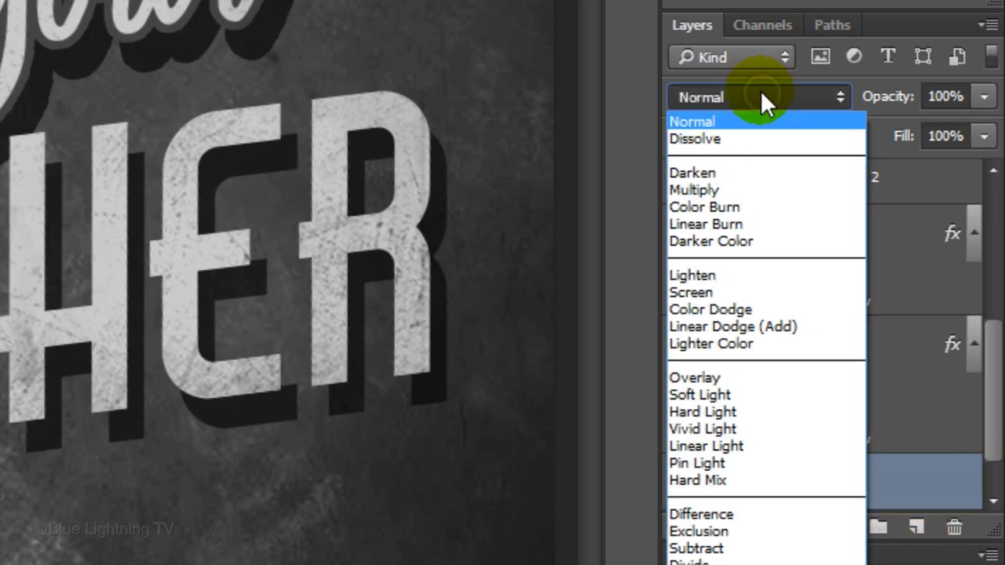
left_click(731, 137)
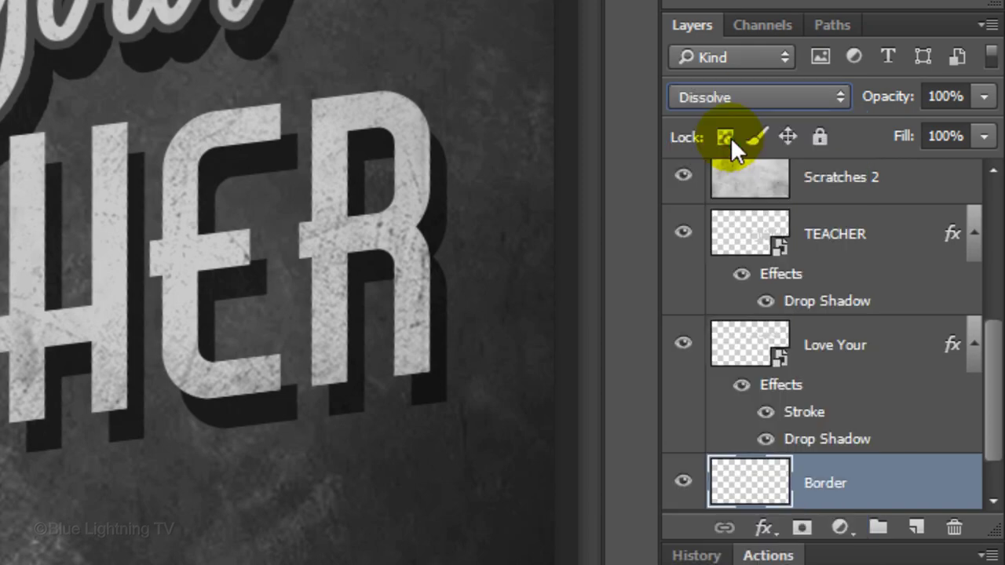
left_click(950, 96)
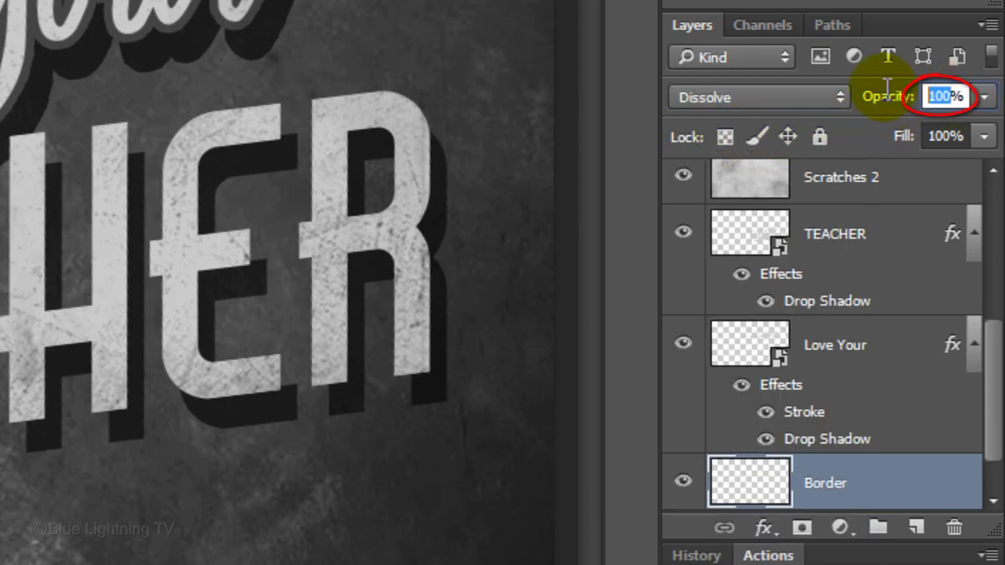
type("90")
key("Return")
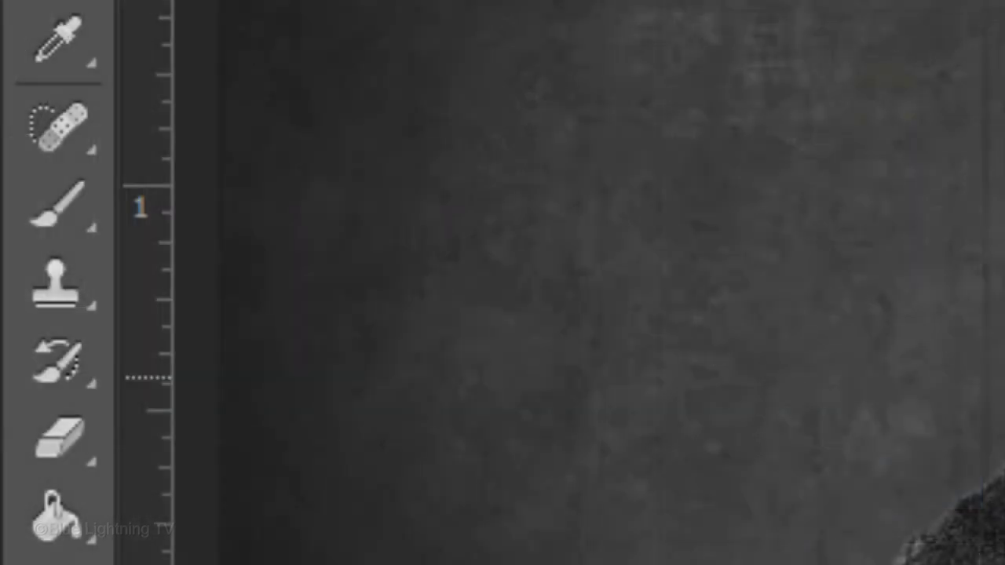
Switch to the Brush tool at 8 px and load the M Brushes set in place of the current brushes.
left_click(94, 196)
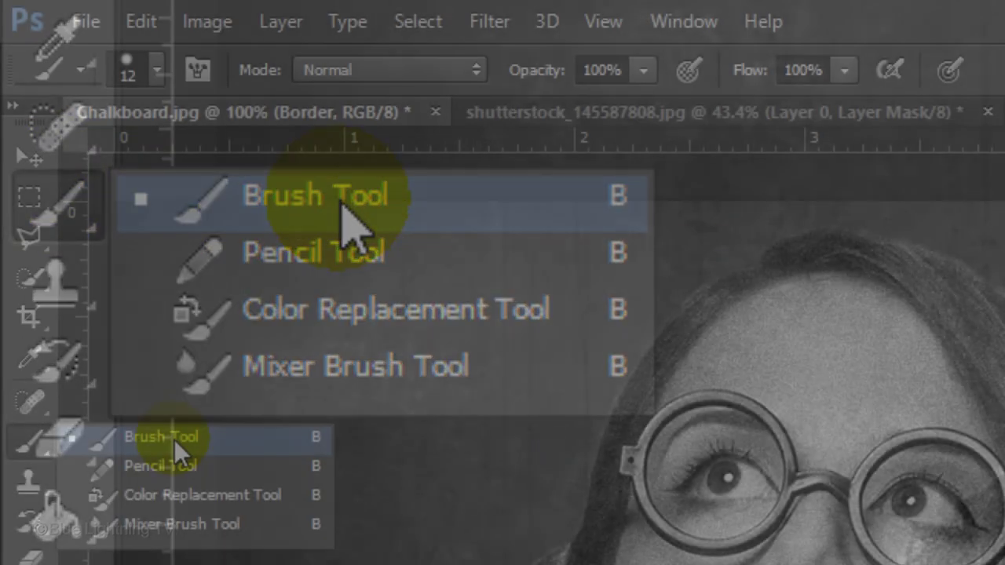
left_click(342, 211)
left_click(159, 66)
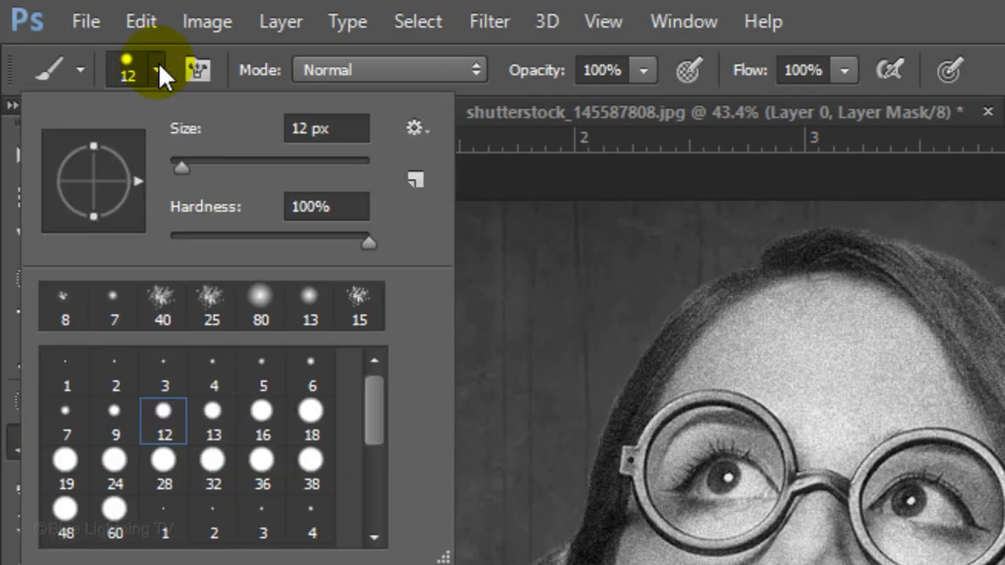
double_click(302, 128)
type("8")
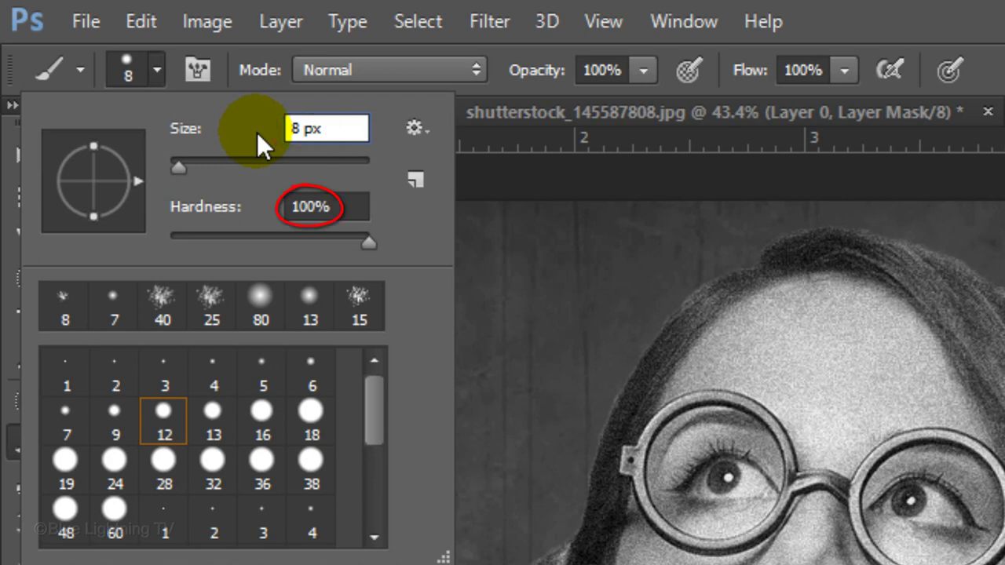
left_click(418, 123)
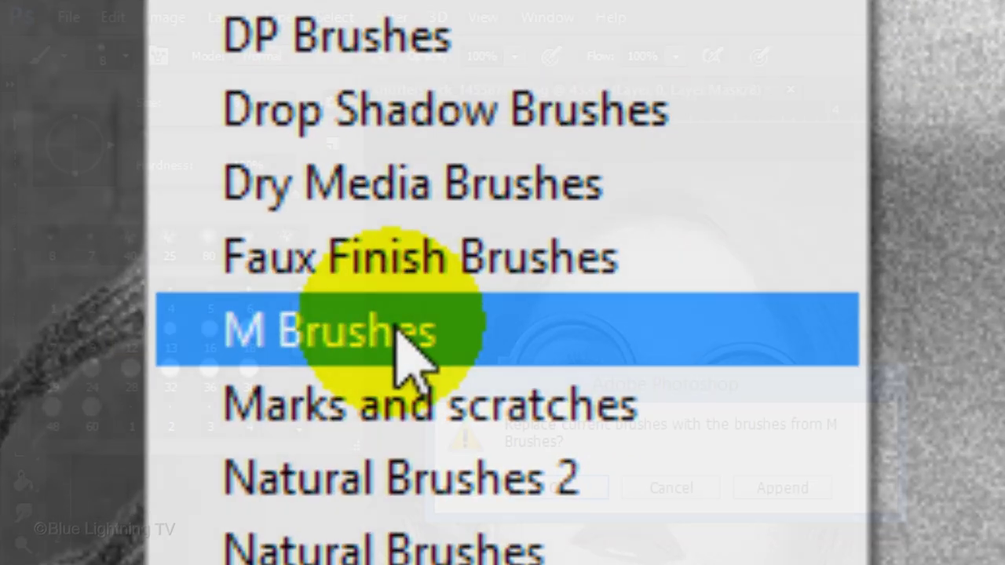
left_click(408, 345)
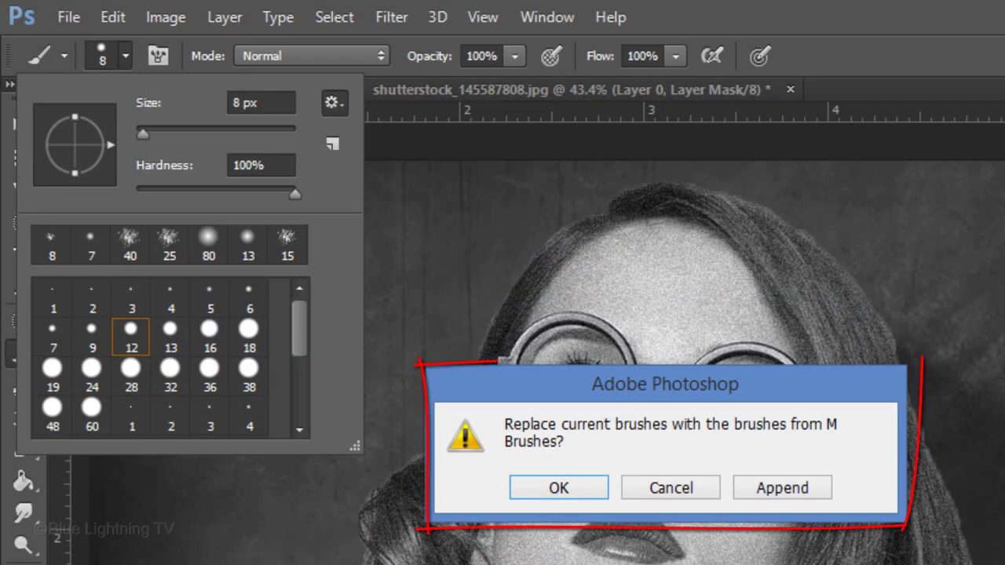
left_click(537, 493)
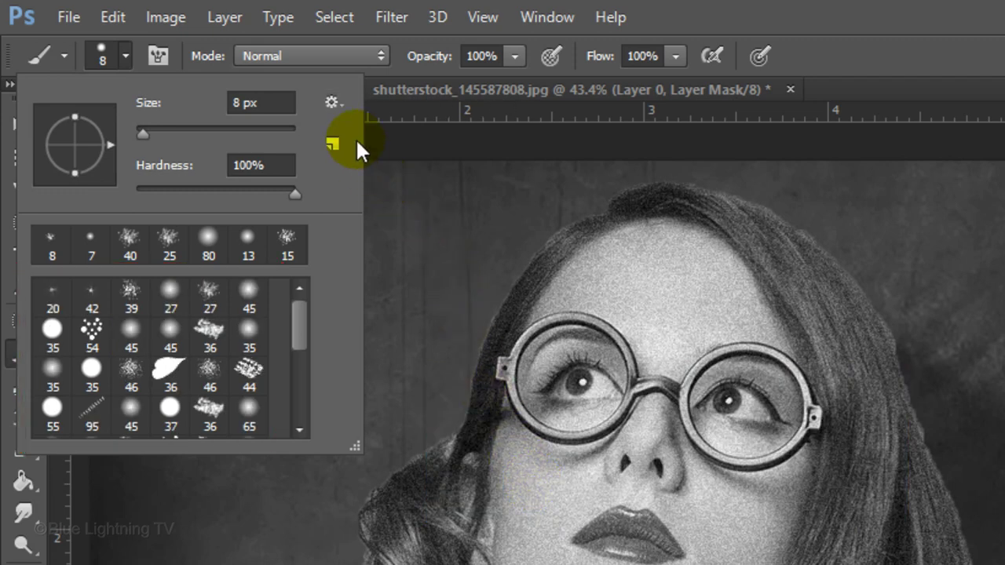
Show presets as a named list, pick square char, and set its size to 8 px.
left_click(333, 106)
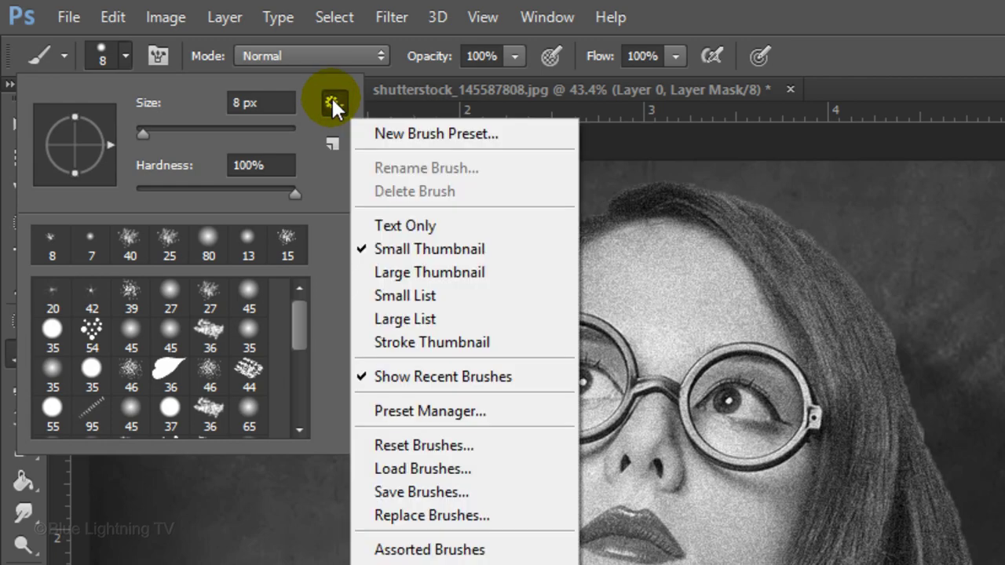
left_click(389, 296)
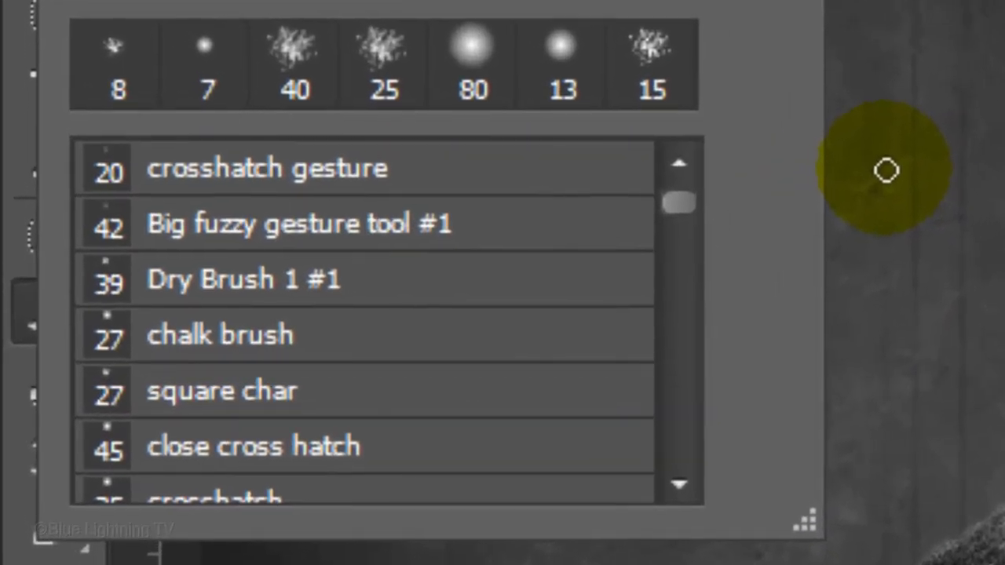
left_click(390, 398)
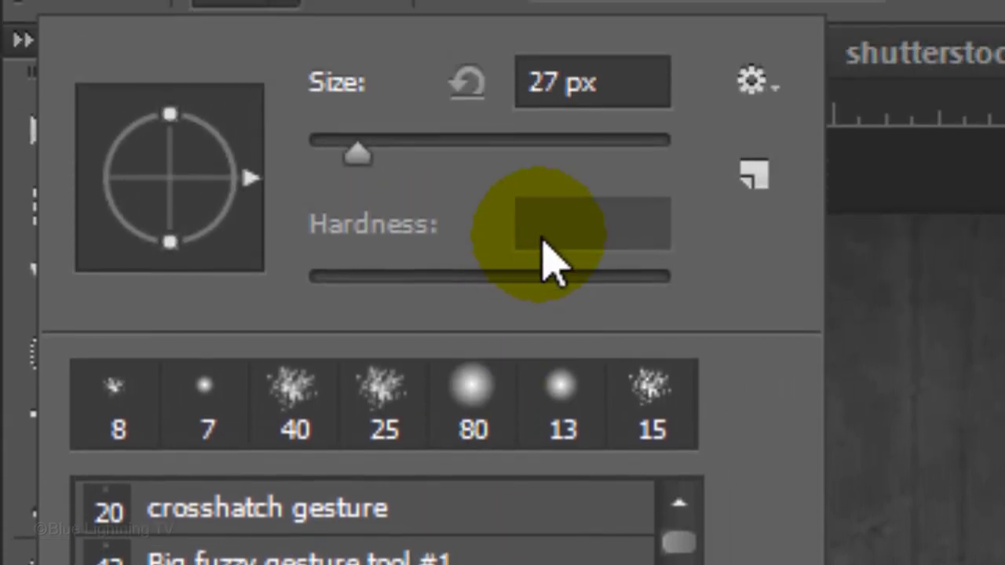
left_click(567, 138)
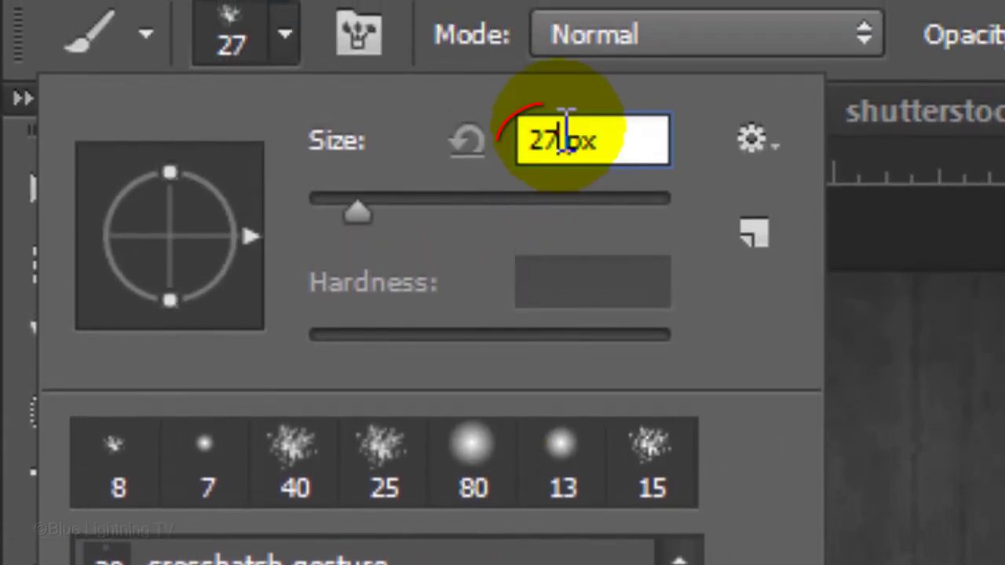
double_click(567, 139)
type("8")
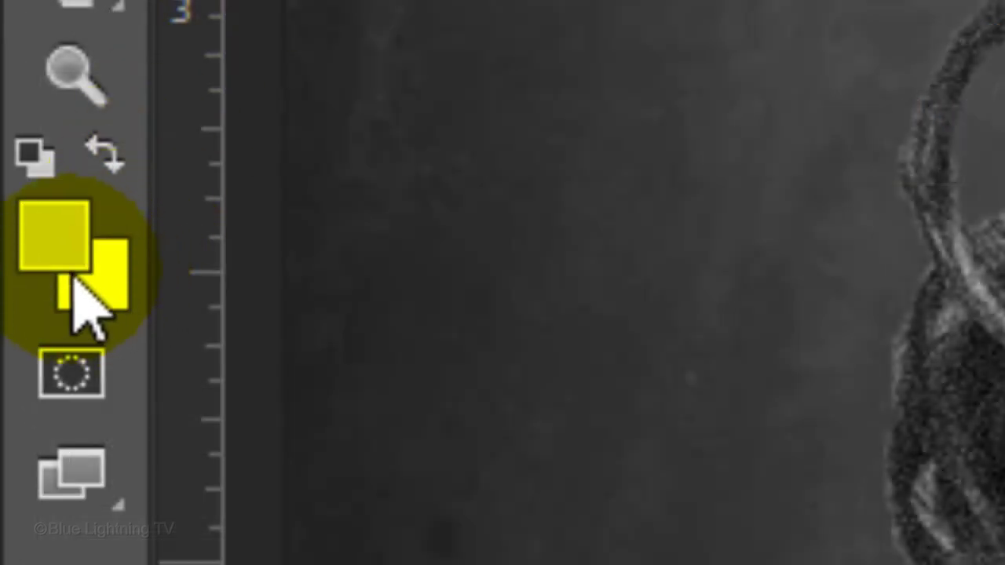
Set the foreground colour to a grey with 70% brightness.
left_click(77, 252)
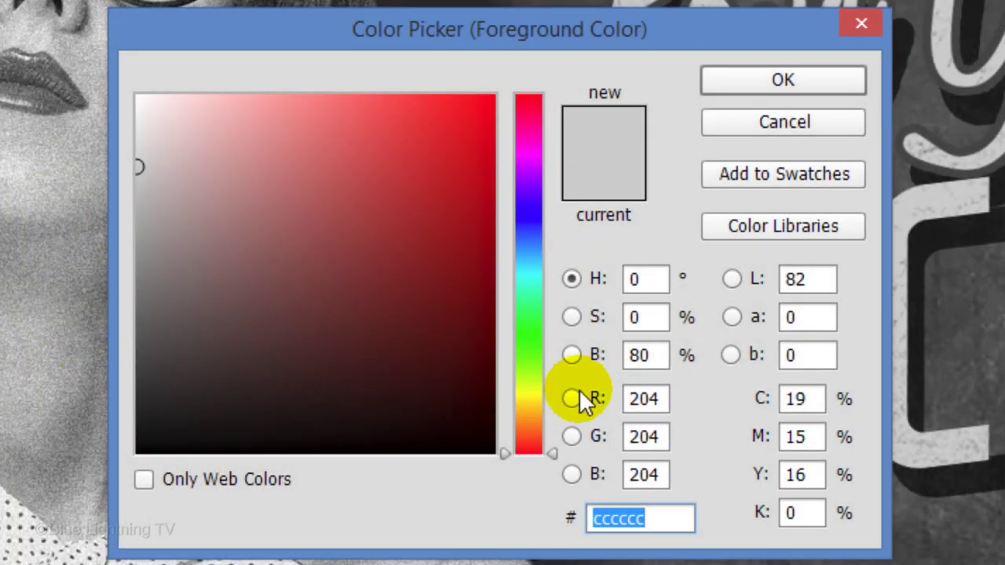
double_click(667, 362)
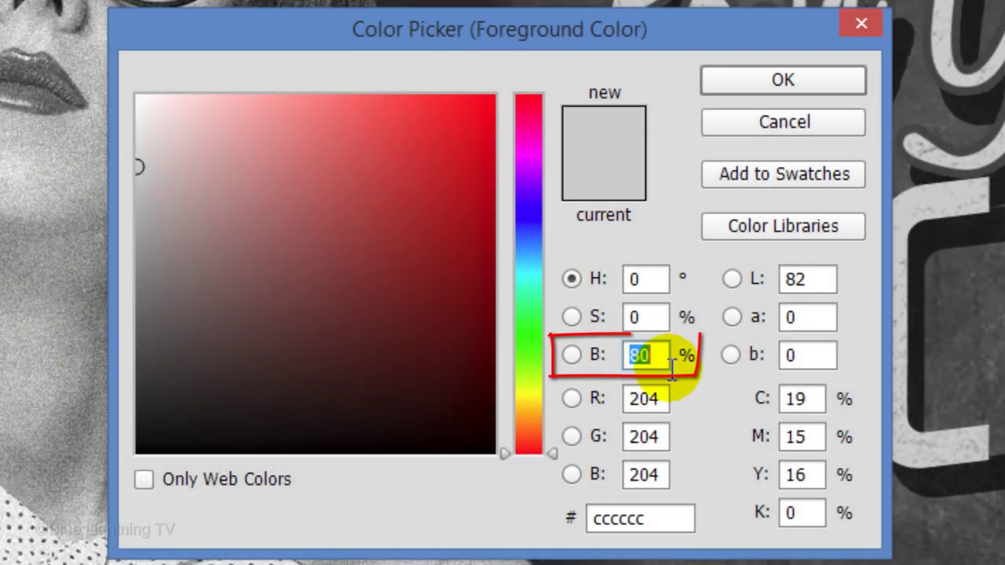
type("70")
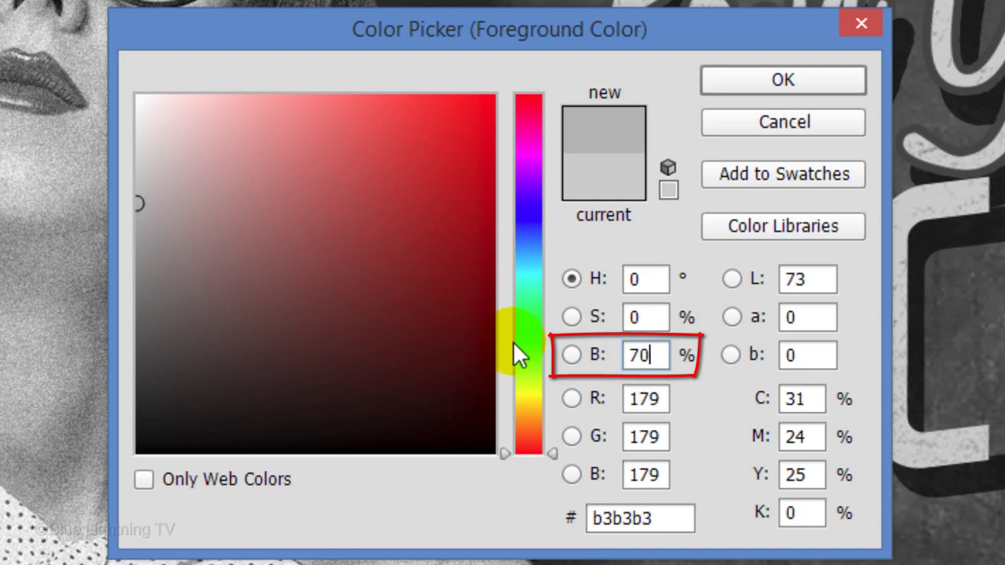
left_click(790, 80)
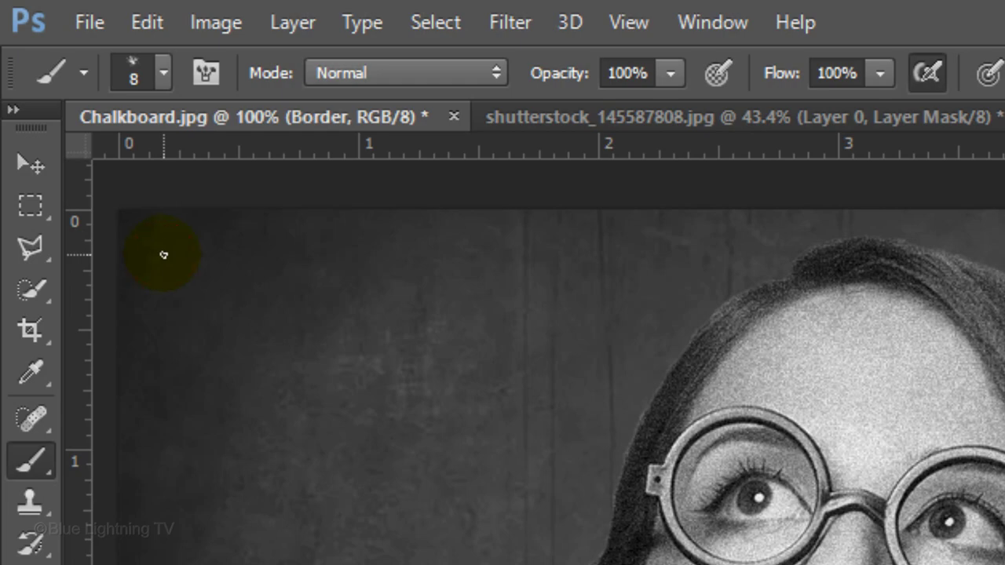
Paint straight chalk lines across the board's top and down its right edge.
key("shift")
left_click_drag(165, 253, 1004, 256)
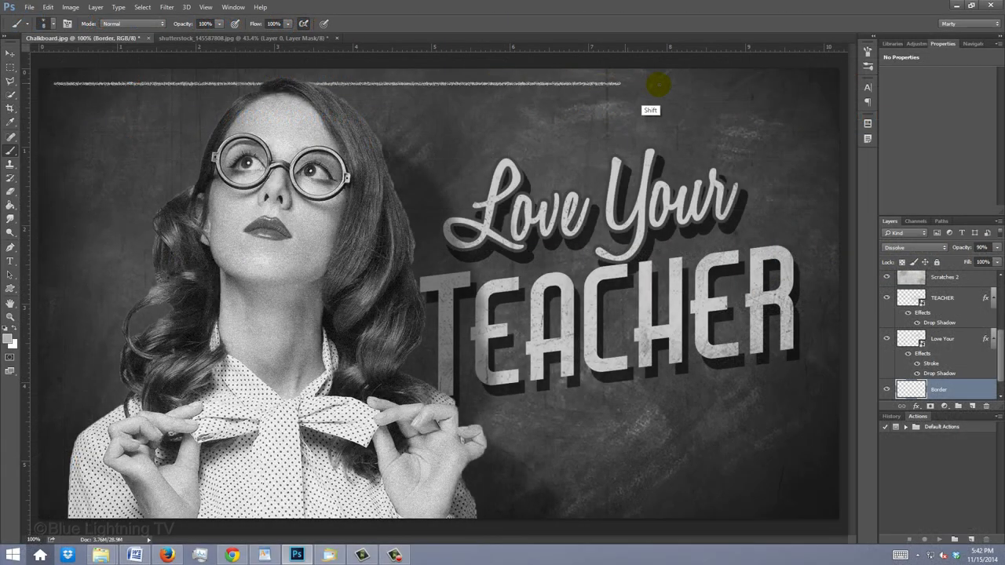
left_click_drag(658, 84, 825, 93)
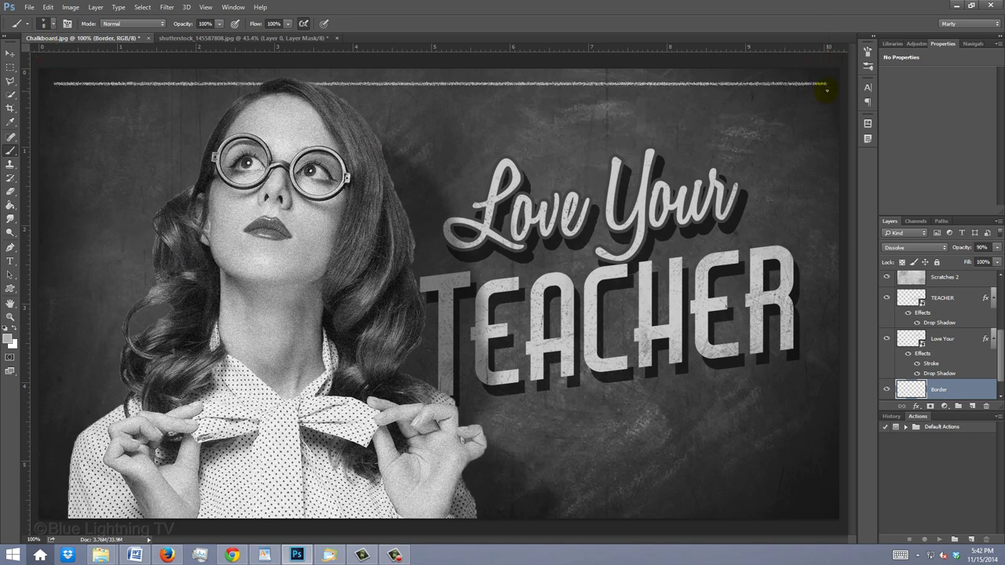
left_click_drag(825, 94, 814, 414)
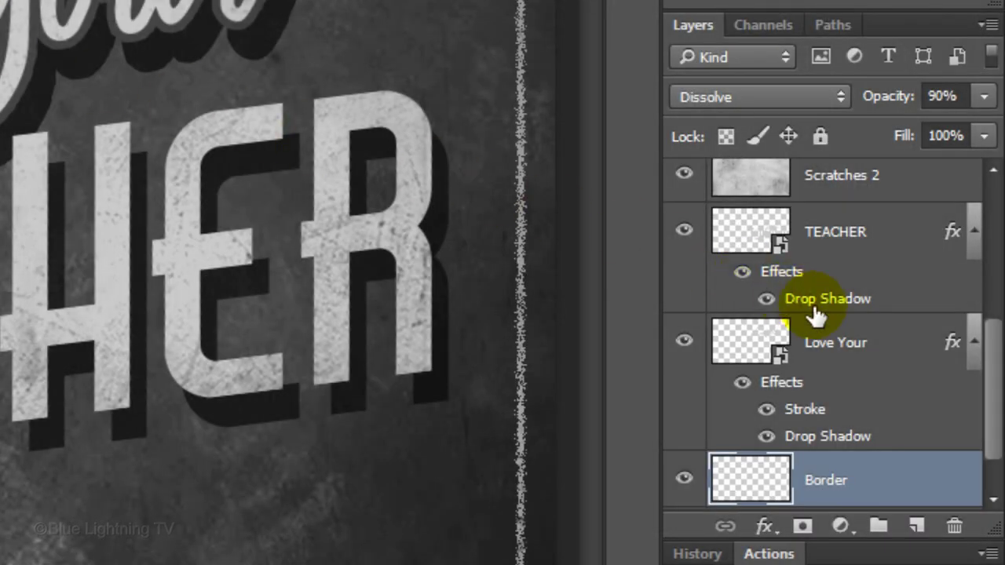
Add a new layer above Border and name it Heart.
left_click_drag(998, 385, 988, 503)
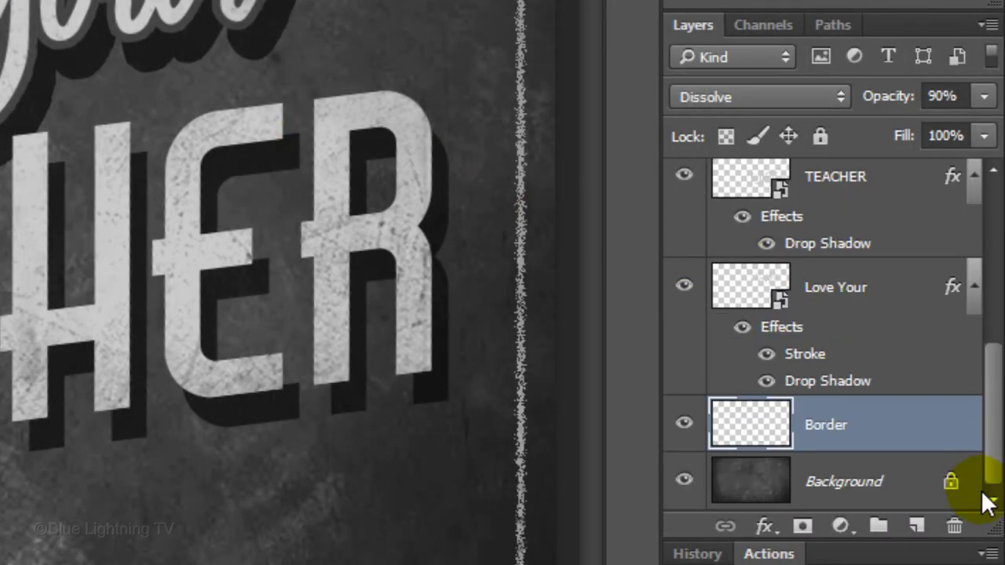
left_click(917, 528)
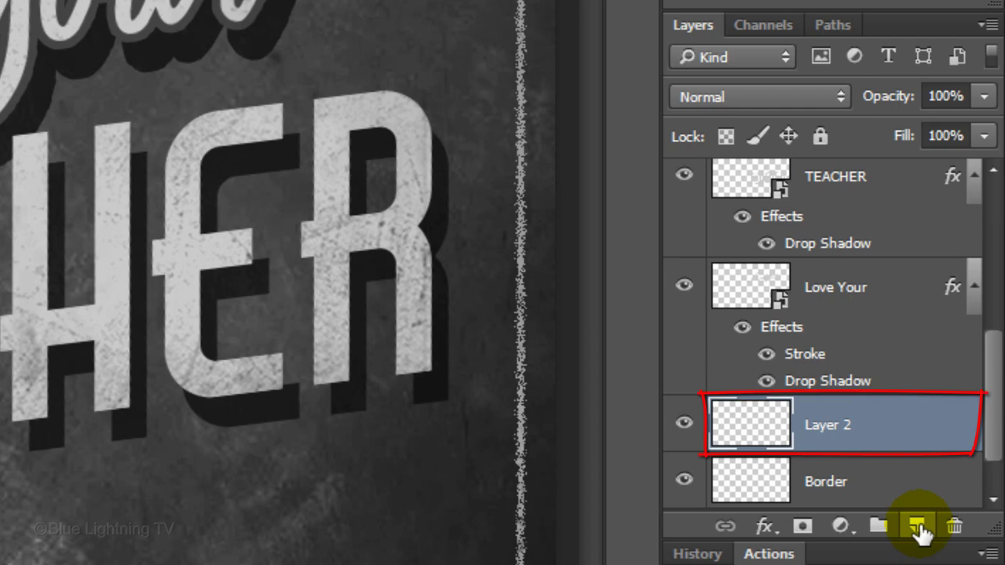
double_click(822, 424)
type("Hear")
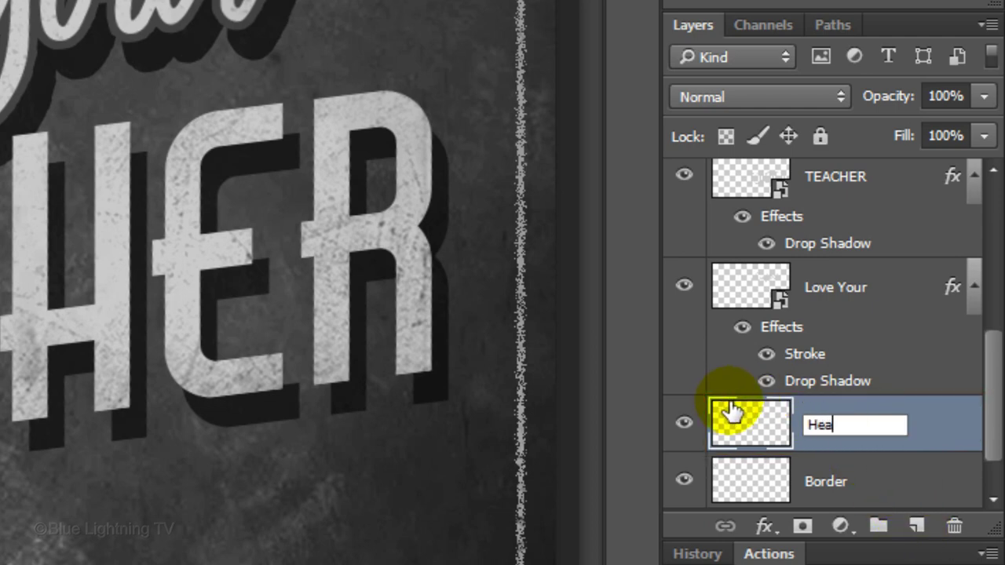
type("t")
key("Return")
Set Heart to Dissolve at 90% opacity and give the foreground colour brightness 5 (0d0d0d).
left_click(747, 96)
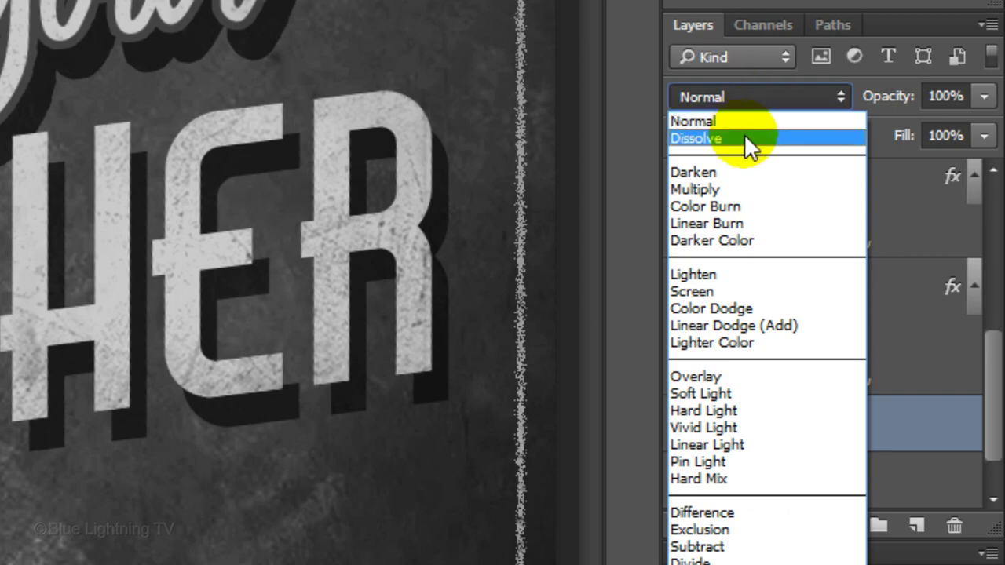
left_click(746, 138)
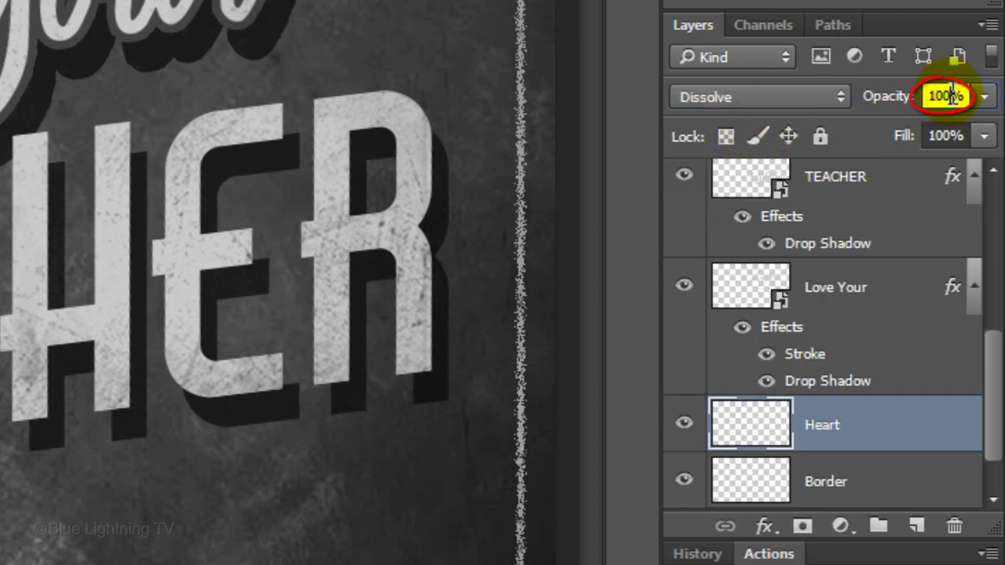
left_click_drag(885, 106, 874, 108)
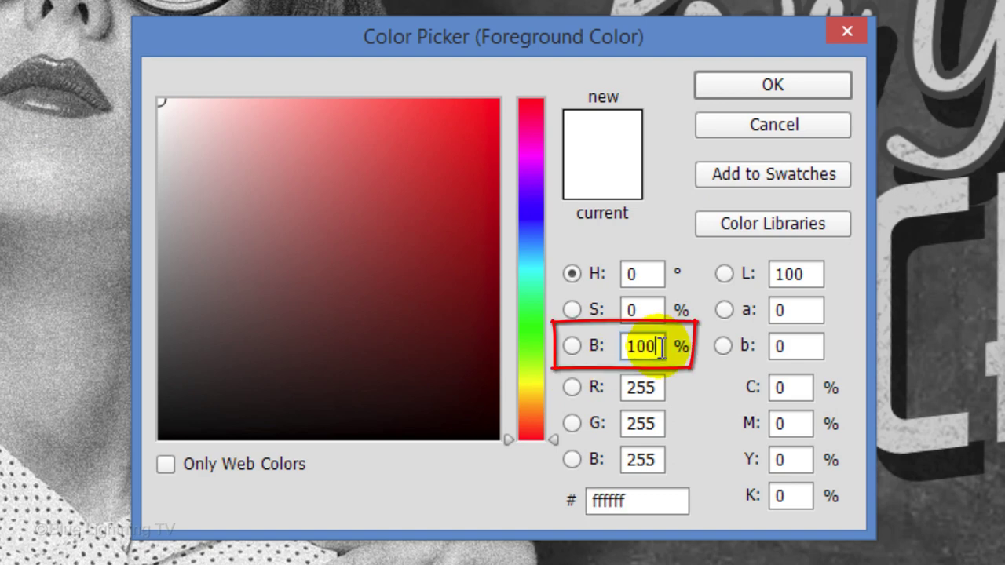
type("5")
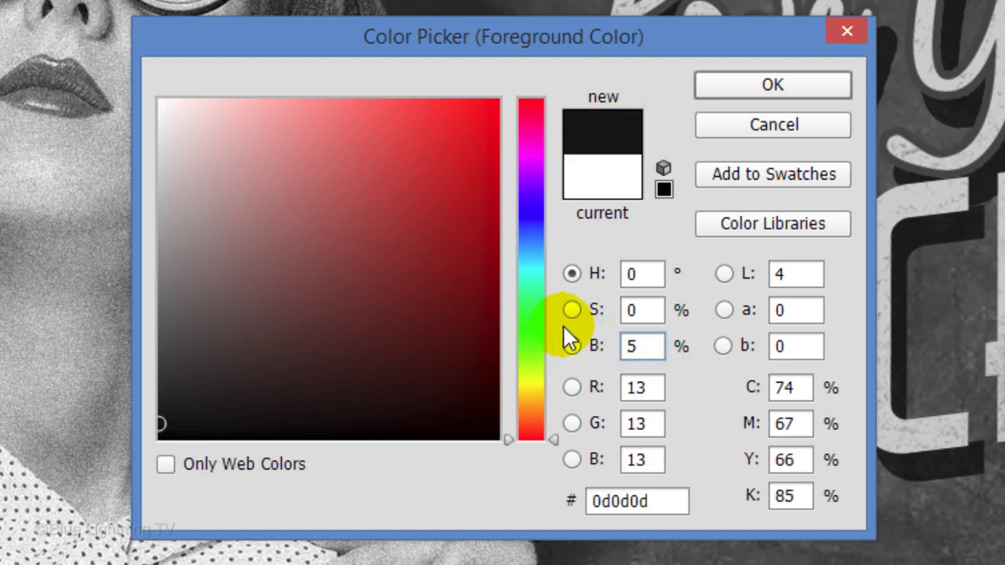
Confirm near-black 0d0d0d as the foreground colour.
left_click(773, 83)
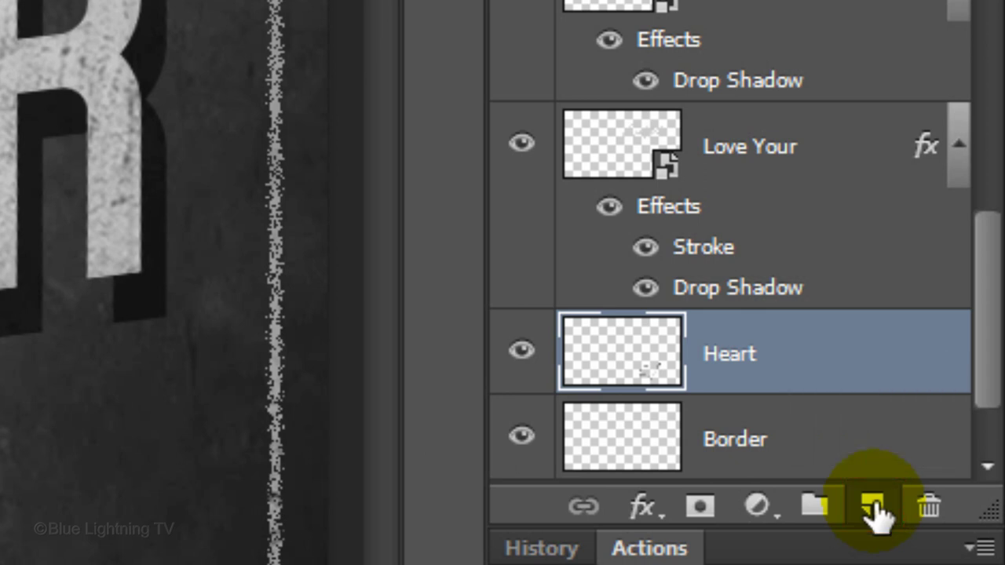
Add a Dissolve layer named Inside Heart below Heart and swap foreground and background colours.
left_click(874, 509, "ctrl")
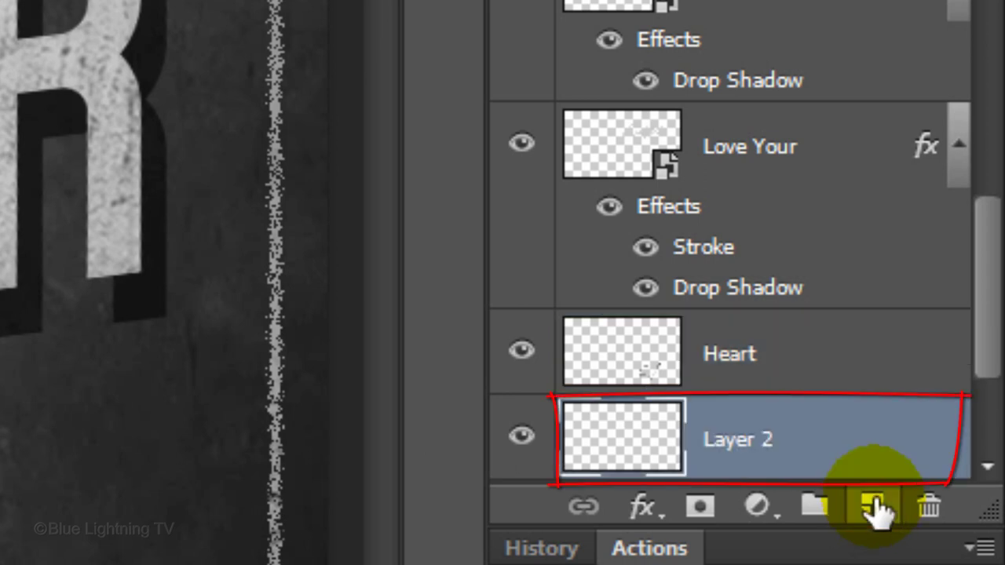
double_click(741, 438)
type("Inside Heart")
key("Return")
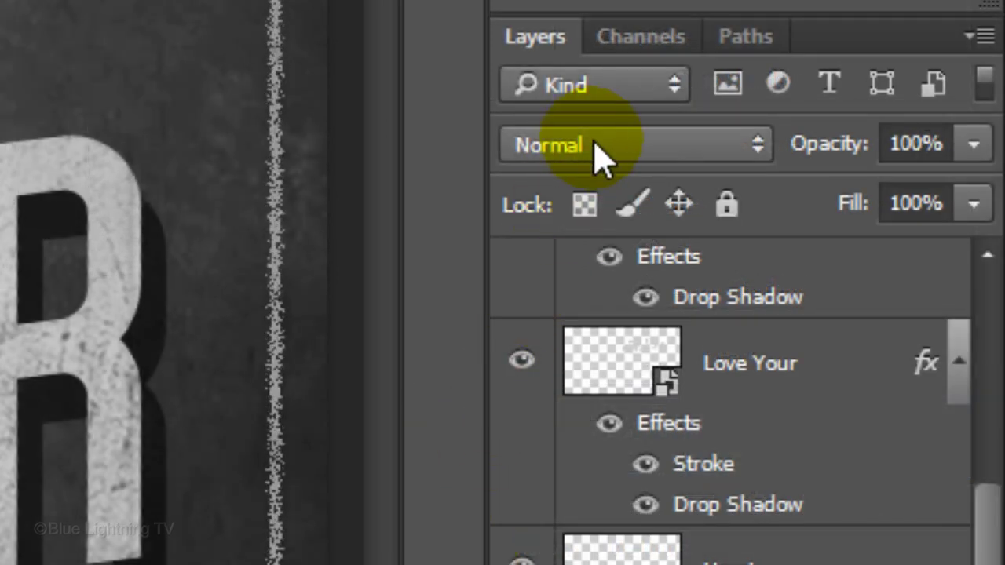
left_click(598, 149)
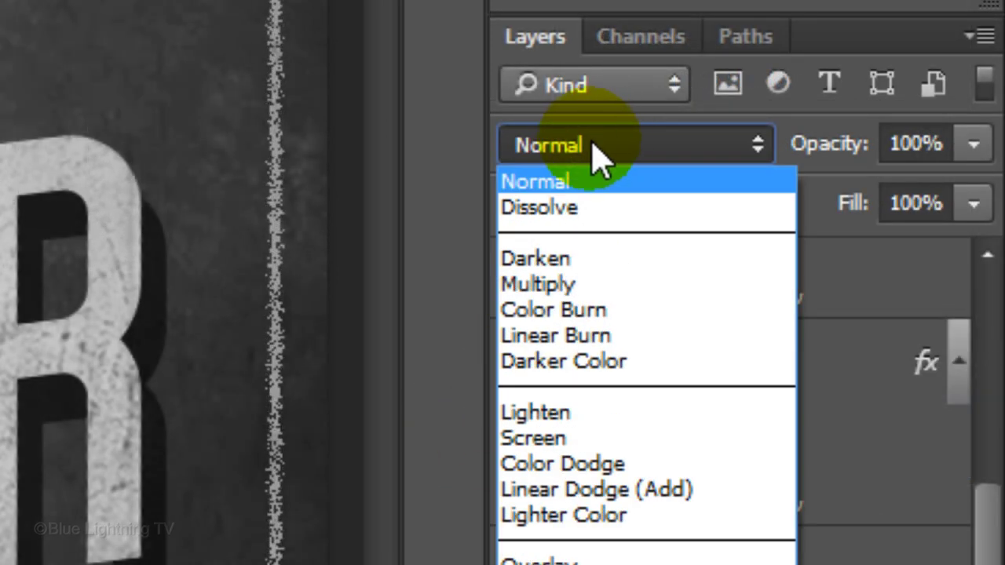
left_click(590, 209)
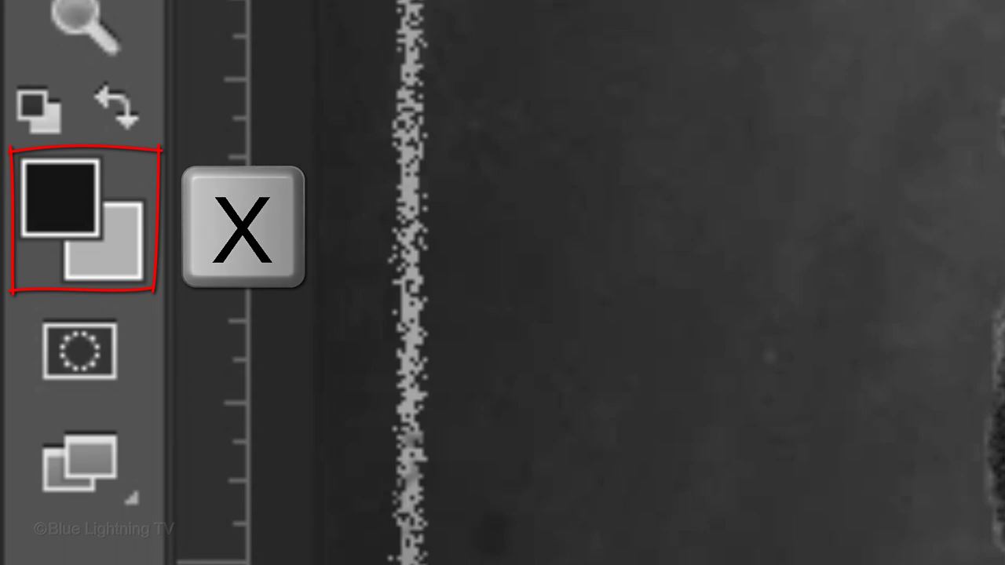
key("x")
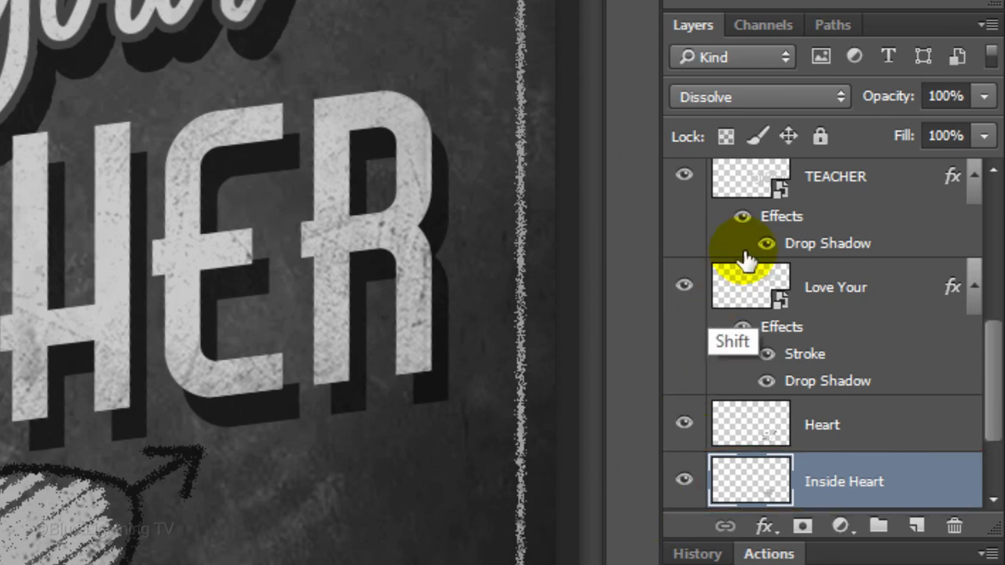
Extend the selection from Inside Heart up to TEACHER so all four heart and text layers are selected.
left_click(751, 181, "shift")
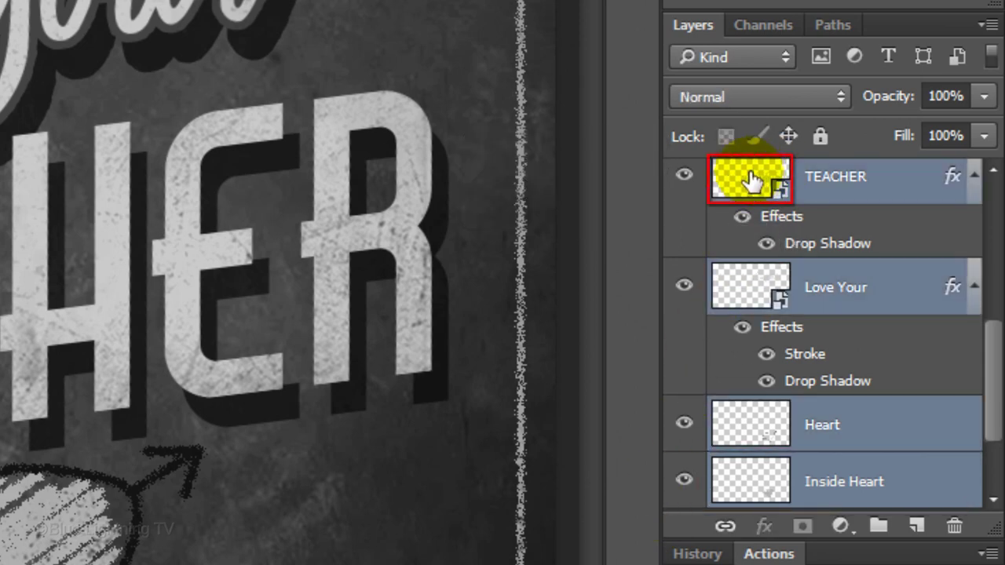